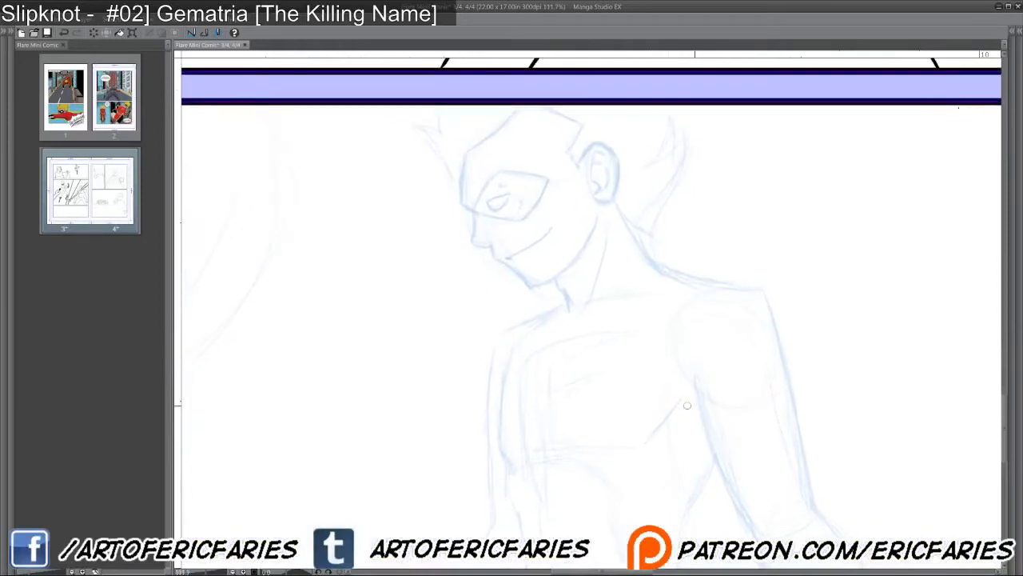
Set the G-pen brush size to 8, test it with a scribble over the sketched face, and undo the scribble.
drag(615, 350, 701, 456)
scroll(623, 359, up, 3)
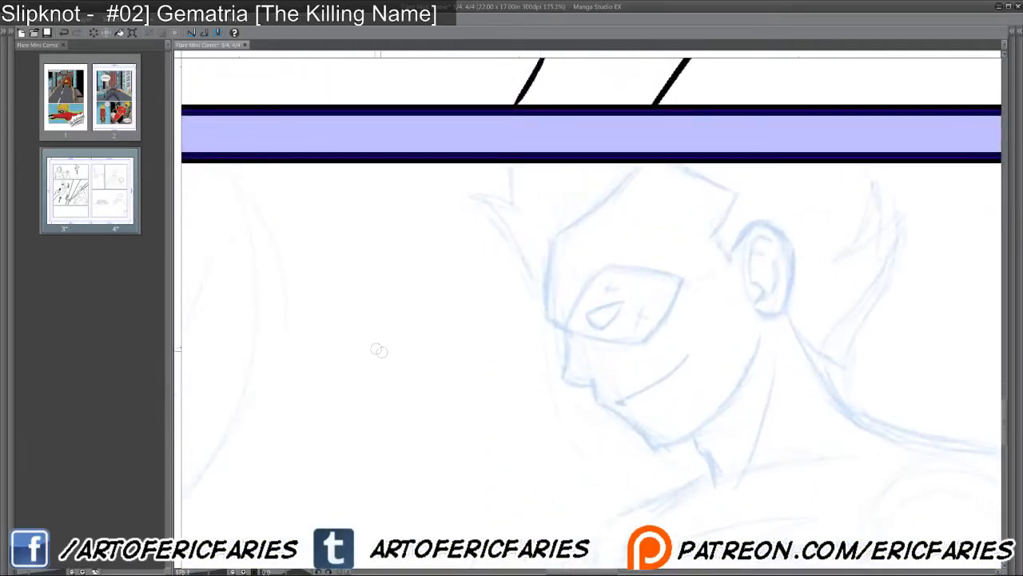
key(Tab)
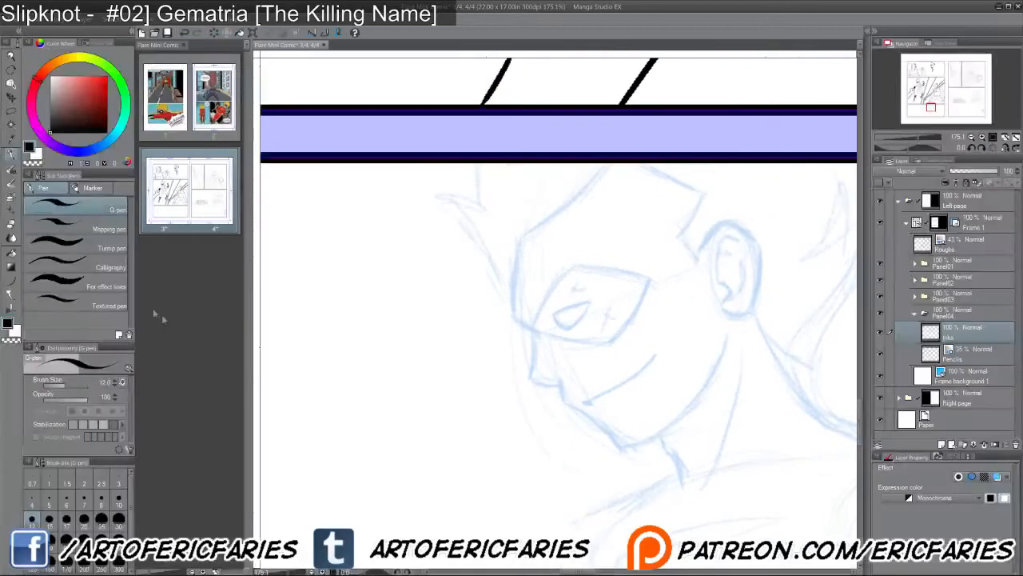
click(102, 501)
mouse_move(449, 262)
mouse_down()
mouse_move(511, 397)
mouse_move(584, 485)
mouse_up()
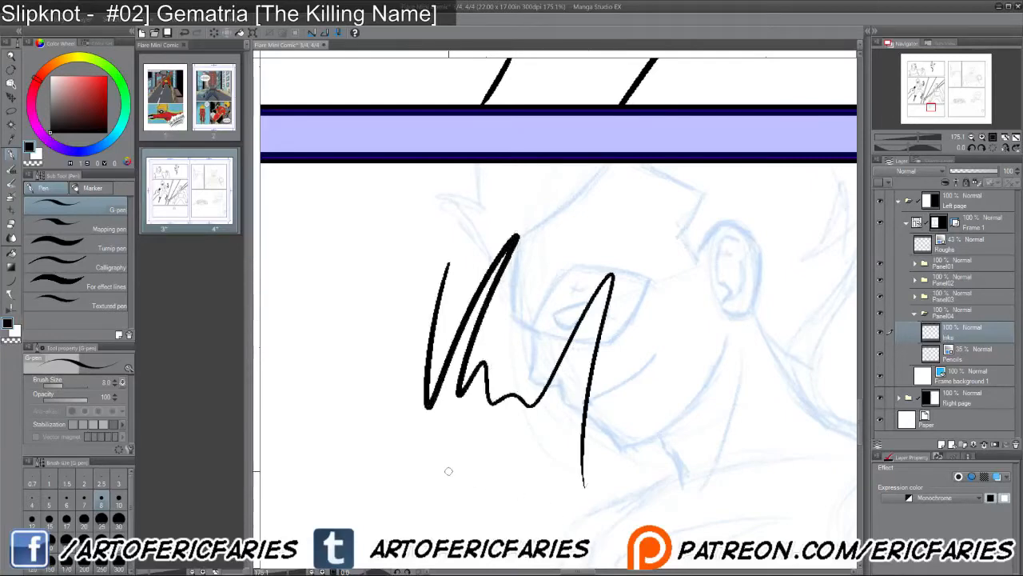
key(ctrl+z)
key(Tab)
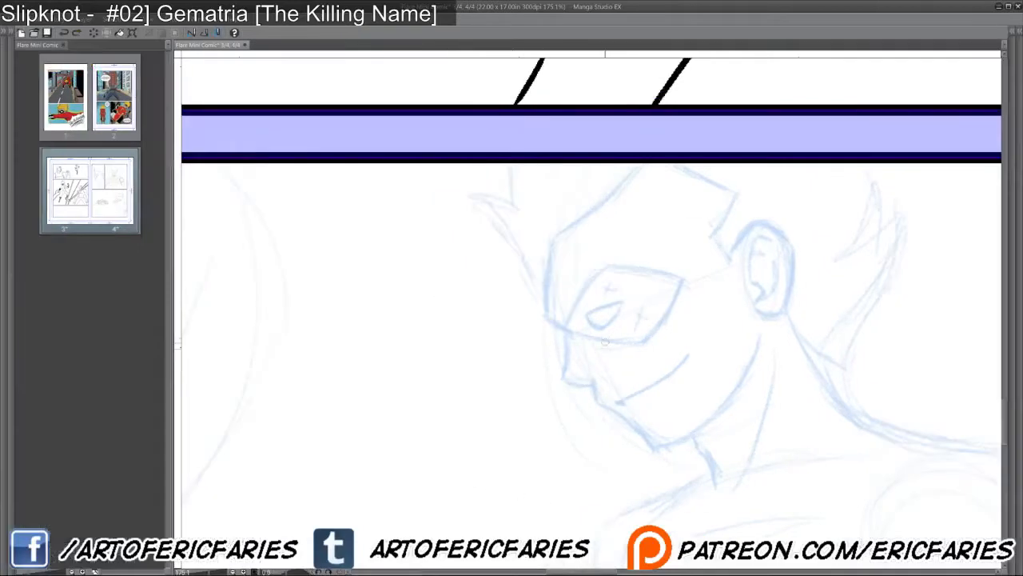
Ink the masked character's forehead and the angular top edge of the head over the pencils, redoing unsatisfactory strokes.
scroll(592, 345, up, 2)
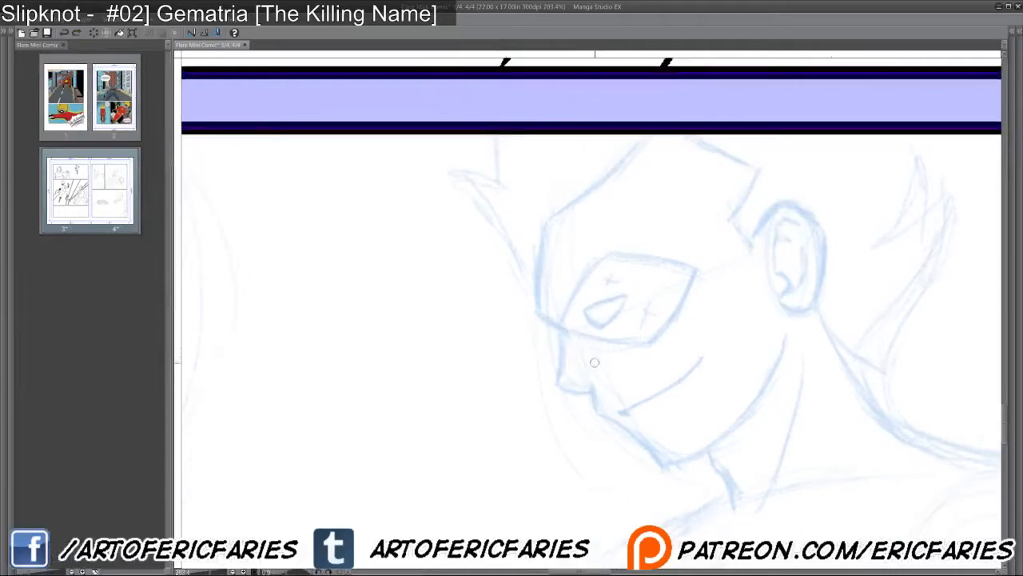
mouse_move(509, 332)
mouse_down()
mouse_move(533, 347)
mouse_move(516, 232)
mouse_up()
drag(586, 308, 574, 344)
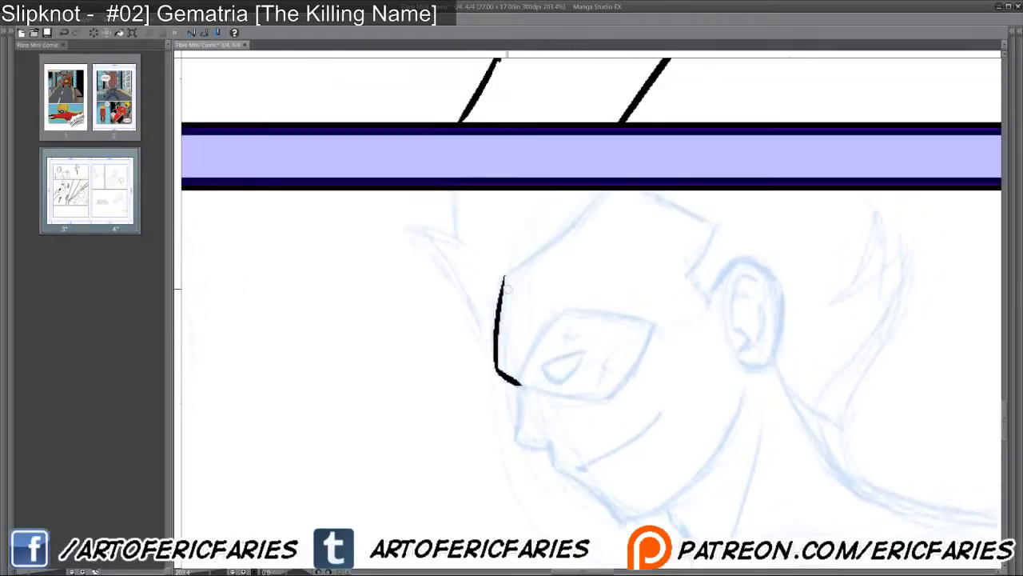
drag(512, 270, 603, 200)
key(ctrl+z)
mouse_move(506, 275)
mouse_down()
mouse_move(606, 190)
mouse_move(730, 227)
mouse_up()
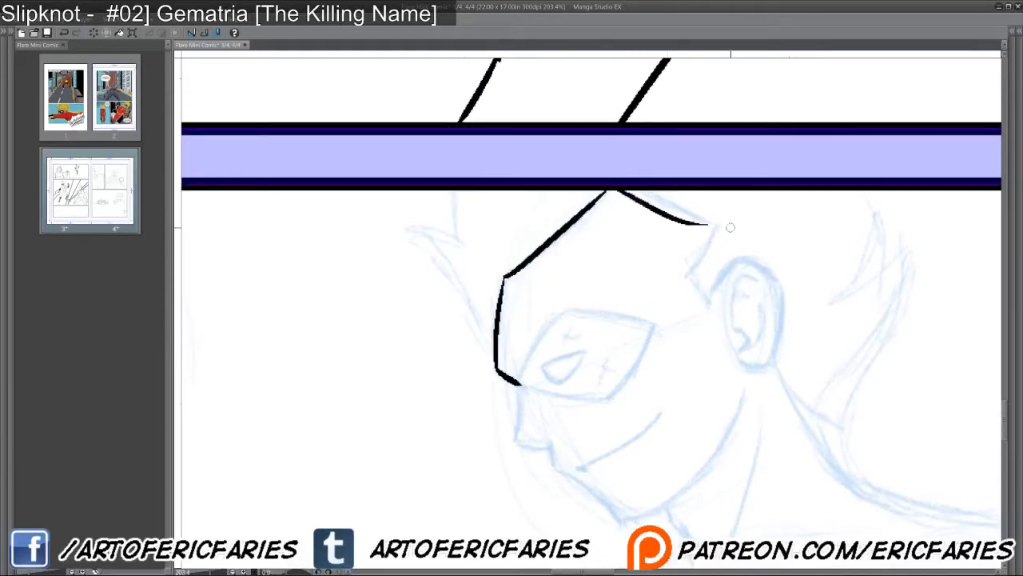
key(ctrl+z)
mouse_move(609, 189)
mouse_down()
mouse_move(719, 228)
mouse_move(682, 286)
mouse_up()
key(ctrl+z)
mouse_move(709, 233)
mouse_down()
mouse_move(694, 284)
mouse_move(691, 273)
mouse_move(712, 312)
mouse_up()
key(ctrl+z)
Ink the notch of the hairline beside the ear, along with the ear's outer contour and inner folds.
mouse_move(691, 274)
mouse_down()
mouse_move(719, 299)
mouse_move(709, 294)
mouse_move(720, 279)
mouse_move(748, 259)
mouse_move(782, 286)
mouse_move(774, 360)
mouse_move(738, 331)
mouse_move(735, 294)
mouse_move(765, 298)
mouse_up()
mouse_move(745, 348)
mouse_down()
mouse_move(761, 314)
mouse_move(748, 295)
mouse_move(750, 319)
mouse_up()
mouse_move(758, 406)
mouse_down()
mouse_move(781, 302)
mouse_move(795, 311)
mouse_up()
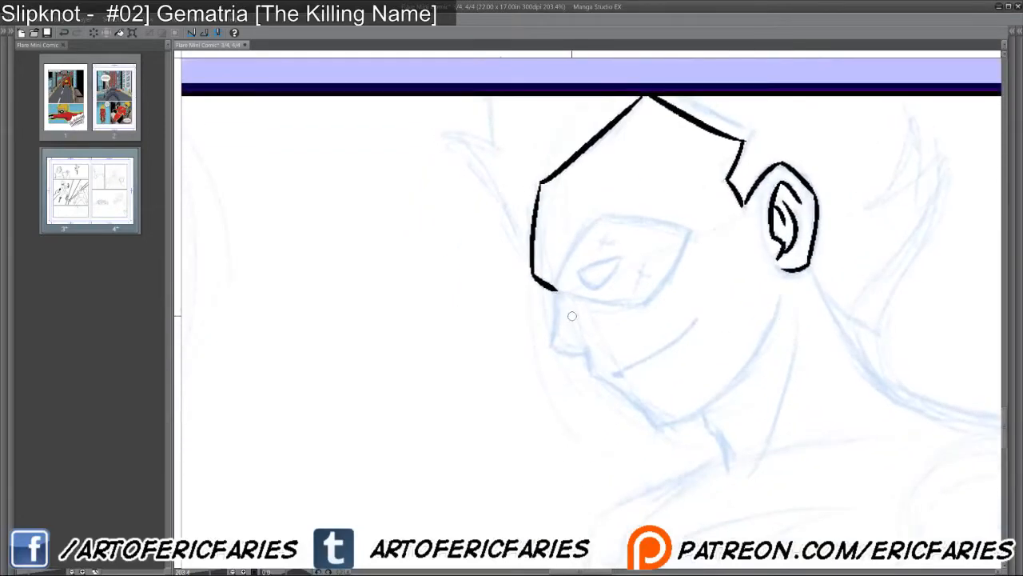
Ink the face profile from the brow down over the nose and lips to the chin, undoing unsatisfactory strokes.
drag(608, 313, 615, 291)
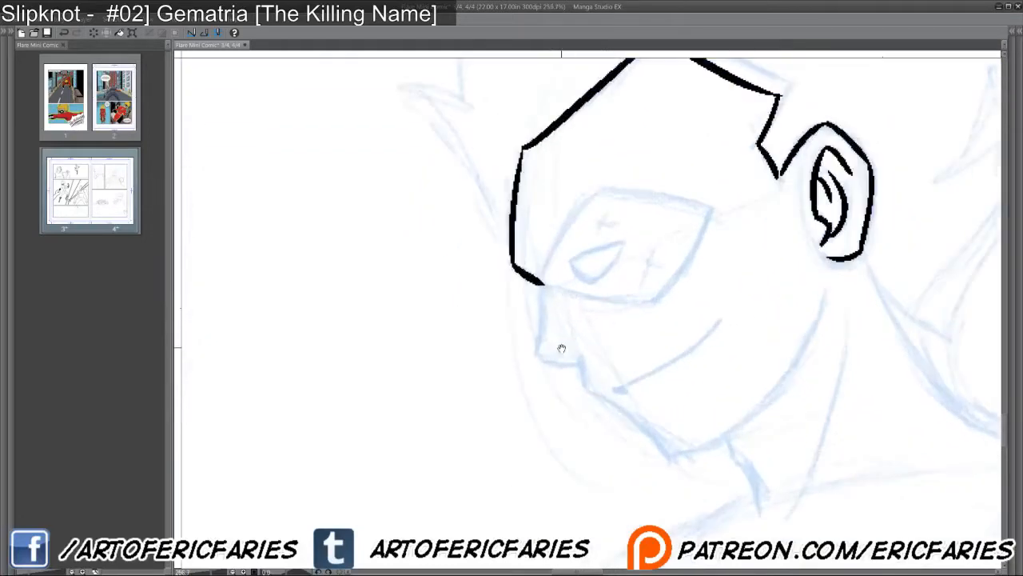
drag(561, 348, 559, 298)
drag(539, 237, 538, 304)
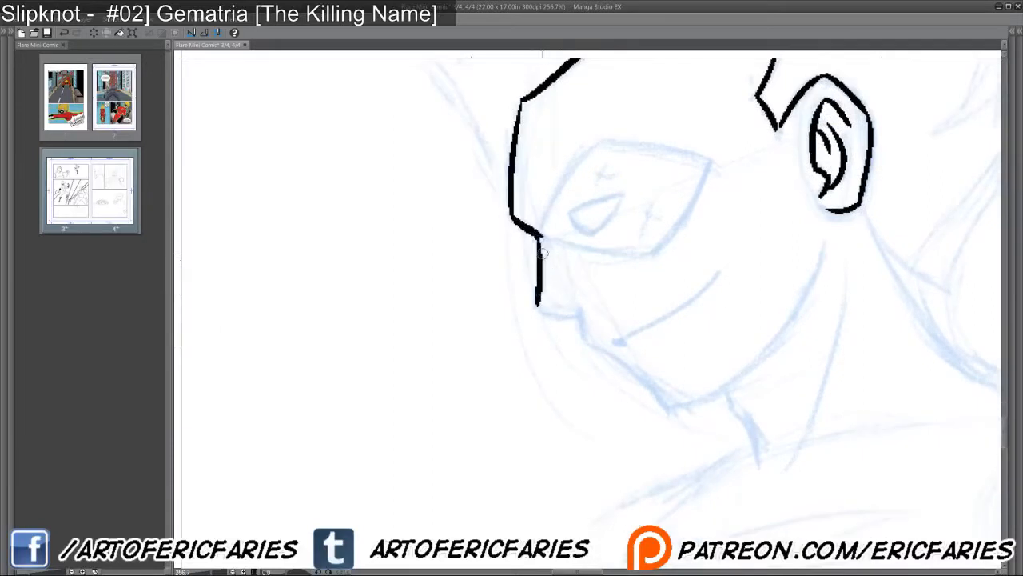
key(ctrl+z)
mouse_move(542, 237)
mouse_down()
mouse_move(537, 301)
mouse_move(578, 318)
mouse_move(557, 316)
mouse_move(582, 317)
mouse_move(583, 341)
mouse_move(616, 352)
mouse_move(668, 407)
mouse_move(704, 392)
mouse_move(832, 258)
mouse_up()
key(ctrl+z)
key(ctrl+z)
key(ctrl+z)
Ink the jawline from the chin up toward the ear and add the two neck lines below it.
mouse_move(666, 406)
mouse_down()
mouse_move(739, 378)
mouse_move(818, 265)
mouse_up()
key(ctrl+z)
mouse_move(667, 407)
mouse_down()
mouse_move(781, 345)
mouse_move(816, 265)
mouse_move(743, 374)
mouse_move(825, 243)
mouse_up()
key(ctrl+z)
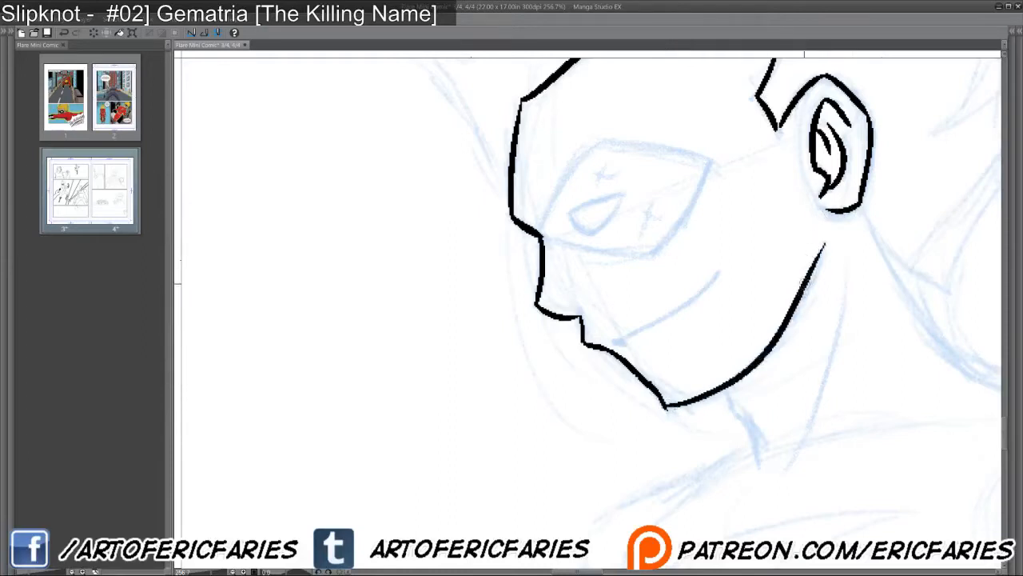
drag(784, 368, 701, 304)
mouse_move(644, 323)
mouse_down()
mouse_move(677, 416)
mouse_move(708, 386)
mouse_move(751, 206)
mouse_up()
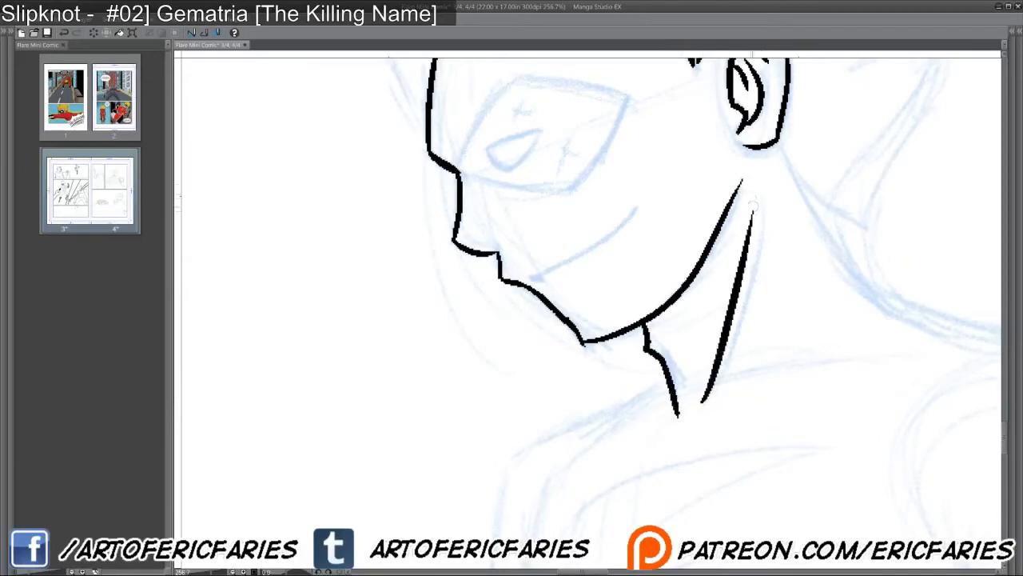
Ink the smiling mouth line, redrawing its upper end until it follows the pencilled curve.
drag(754, 322, 819, 436)
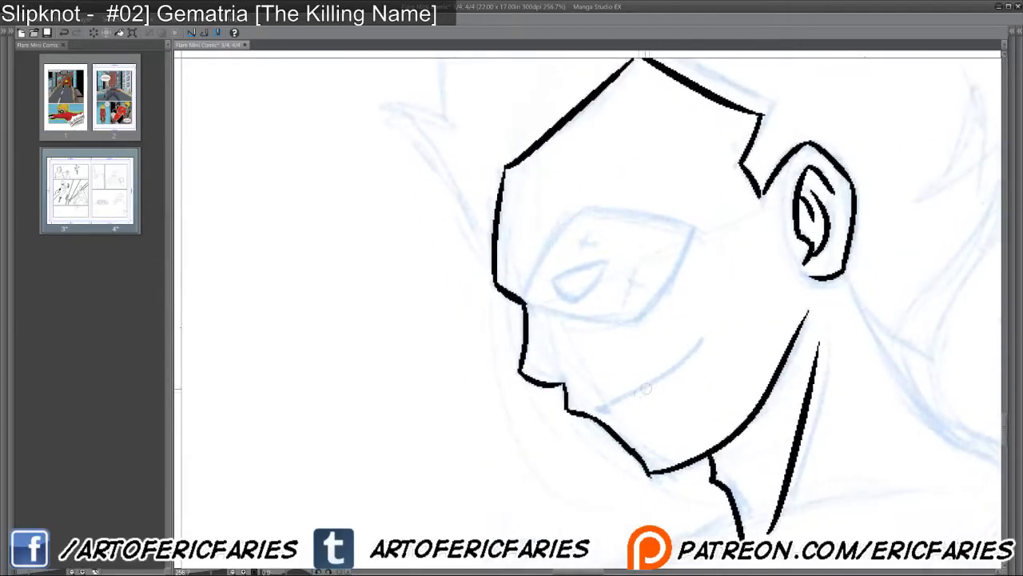
drag(605, 408, 710, 331)
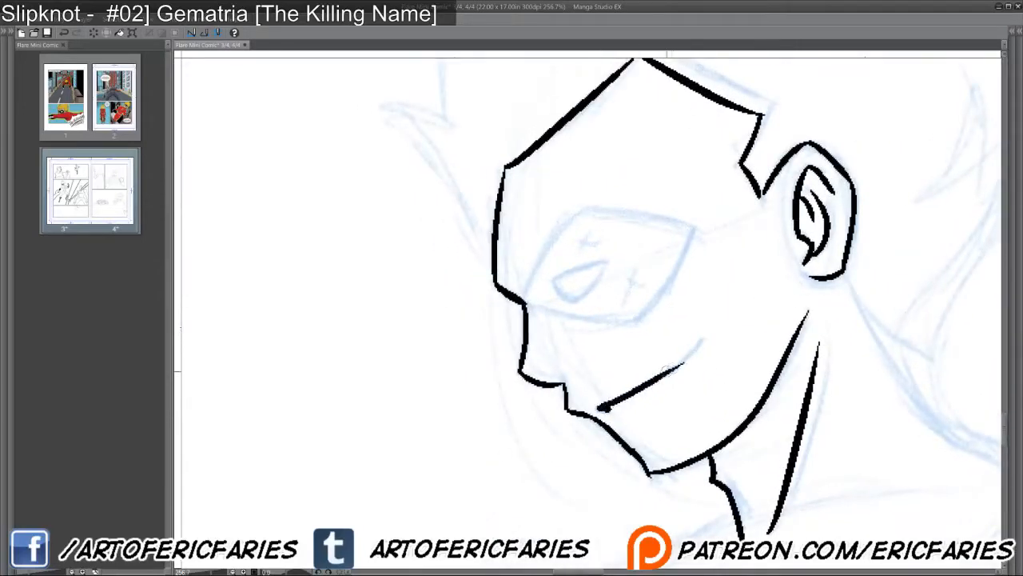
key(ctrl+z)
drag(667, 374, 699, 336)
key(ctrl+z)
key(ctrl+z)
drag(666, 373, 701, 344)
Ink the closed outline of the eye mask, rotating the canvas to suit each stroke.
drag(662, 381, 691, 416)
mouse_move(720, 358)
mouse_down()
mouse_move(708, 312)
mouse_move(669, 299)
mouse_up()
mouse_move(570, 356)
mouse_down()
mouse_move(585, 249)
mouse_move(686, 225)
mouse_up()
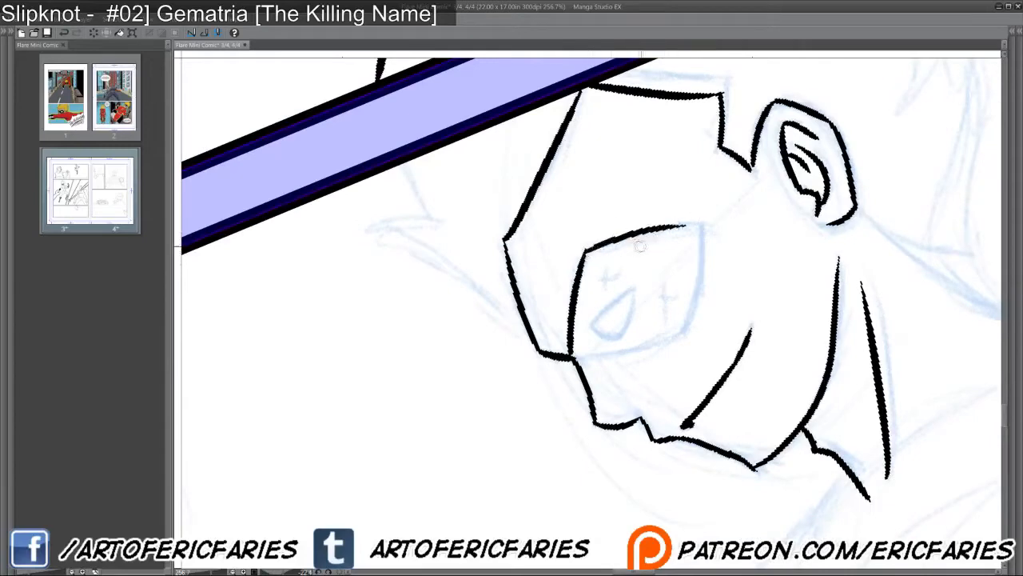
drag(717, 267, 605, 183)
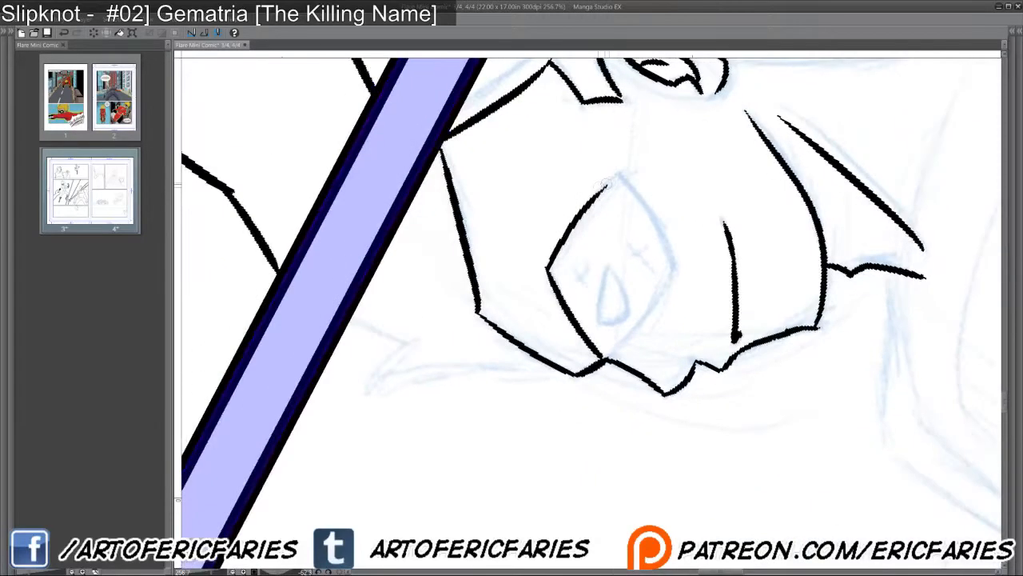
scroll(610, 227, up, 3)
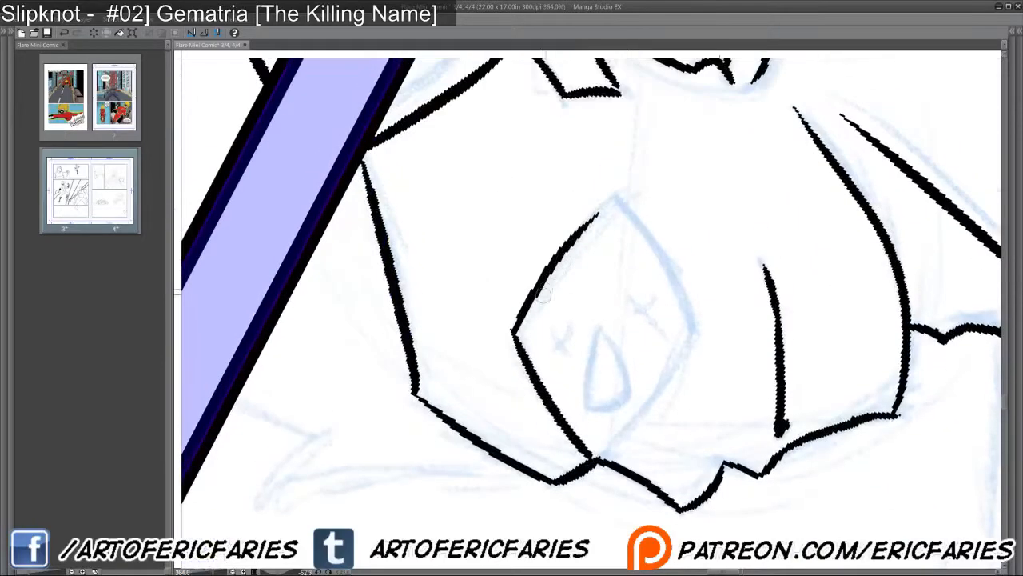
mouse_move(599, 206)
mouse_down()
mouse_move(616, 194)
mouse_move(664, 231)
mouse_move(681, 263)
mouse_up()
drag(654, 213, 685, 314)
drag(666, 249, 684, 361)
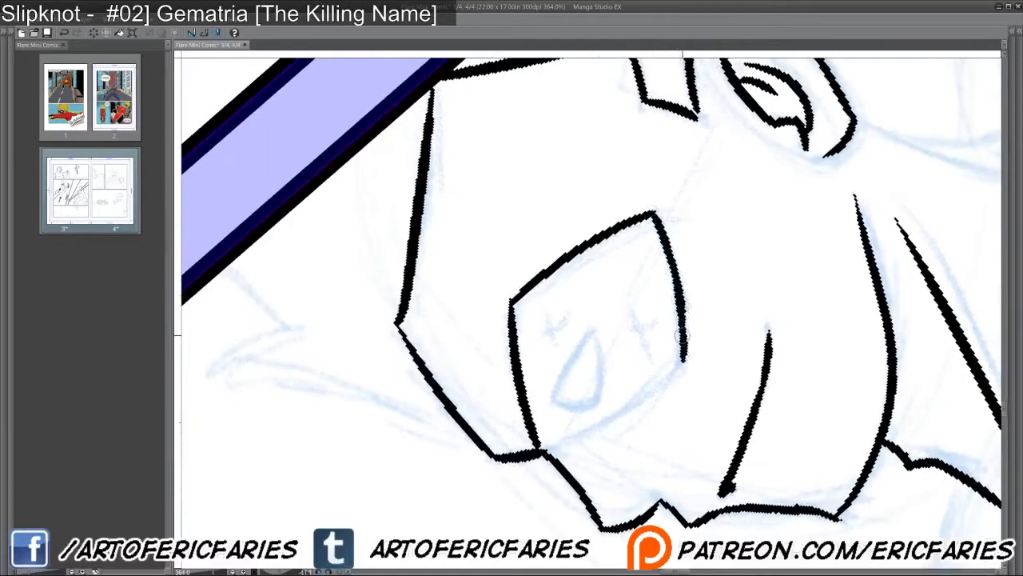
drag(743, 381, 756, 295)
mouse_move(639, 454)
mouse_down()
mouse_move(698, 309)
mouse_move(707, 387)
mouse_move(742, 305)
mouse_up()
Ink the small teardrop-shaped eye opening inside the mask.
mouse_move(590, 324)
mouse_down()
mouse_move(598, 287)
mouse_move(628, 246)
mouse_up()
mouse_move(639, 287)
mouse_down()
mouse_move(628, 243)
mouse_move(642, 290)
mouse_up()
drag(630, 249, 636, 326)
mouse_move(739, 292)
mouse_down()
mouse_move(744, 304)
mouse_move(646, 406)
mouse_up()
drag(581, 315, 595, 360)
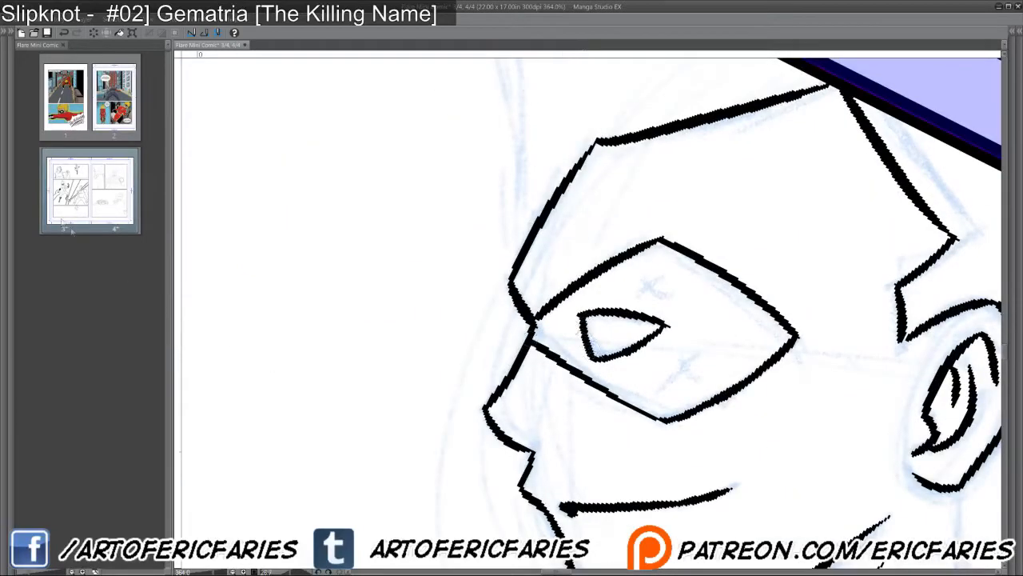
Fill the mask area around the eye opening with black, using the Fill tool on the current layer.
click(8, 35)
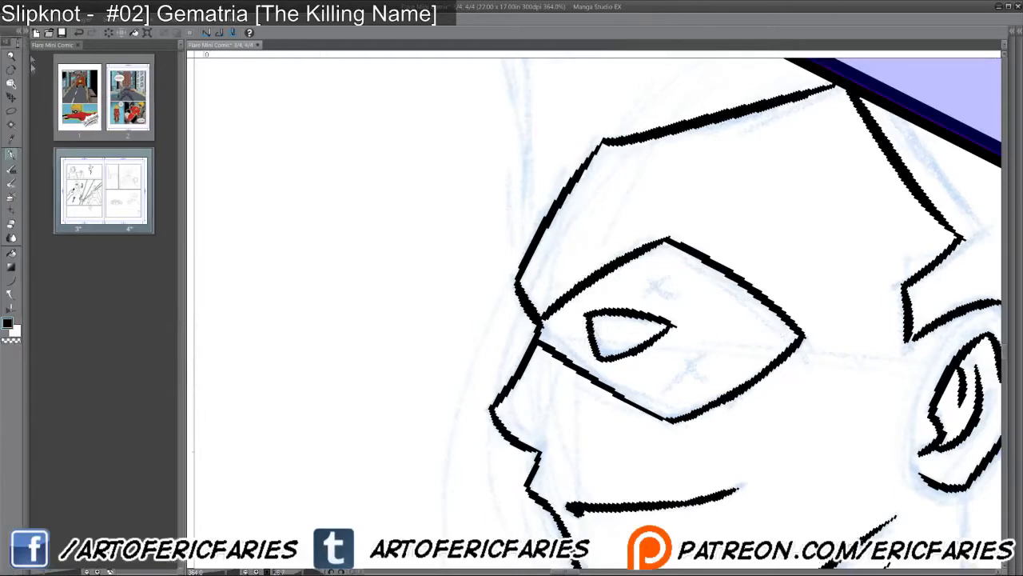
click(16, 256)
click(28, 36)
click(109, 211)
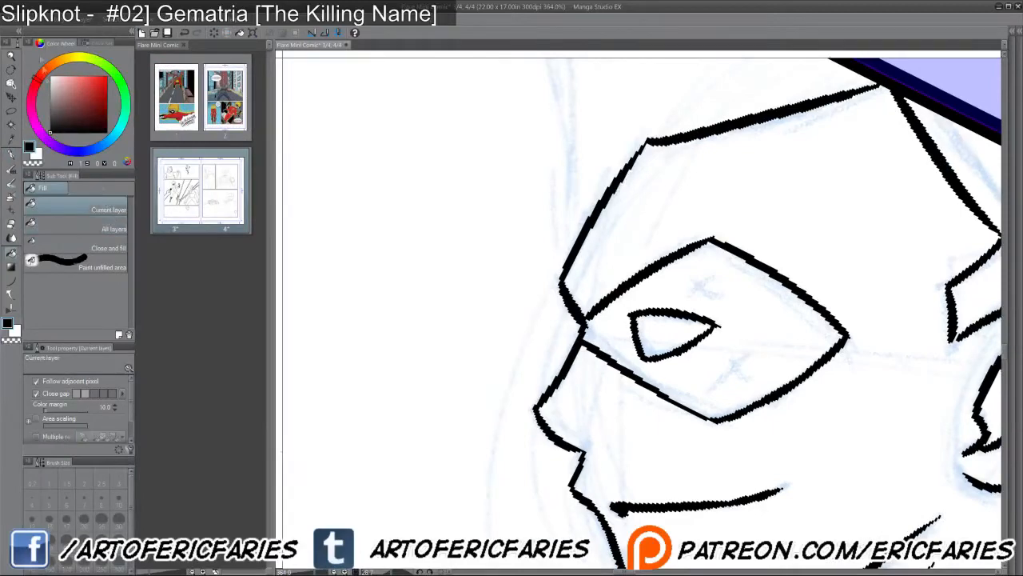
click(24, 31)
click(121, 37)
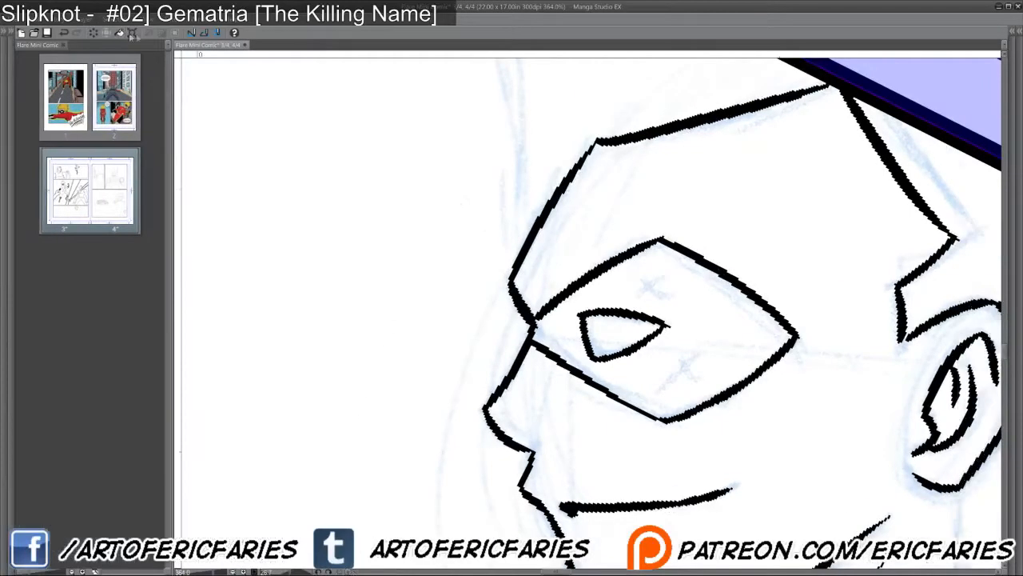
click(707, 329)
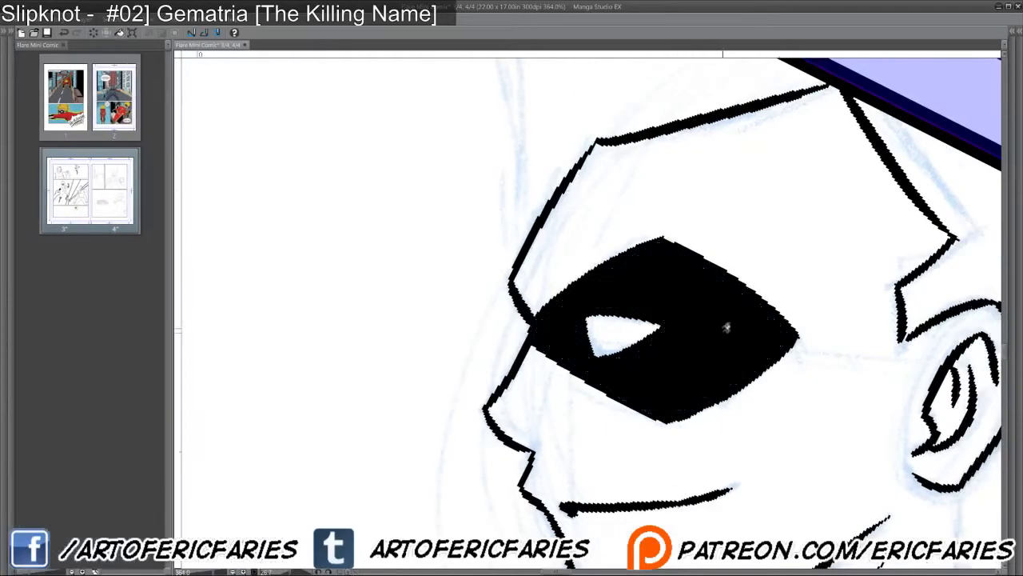
Switch back to the pen and ink a thickened shoulder line from the front of the neck to the far shoulder.
click(6, 32)
click(11, 155)
drag(708, 384, 626, 430)
scroll(625, 430, down, 2)
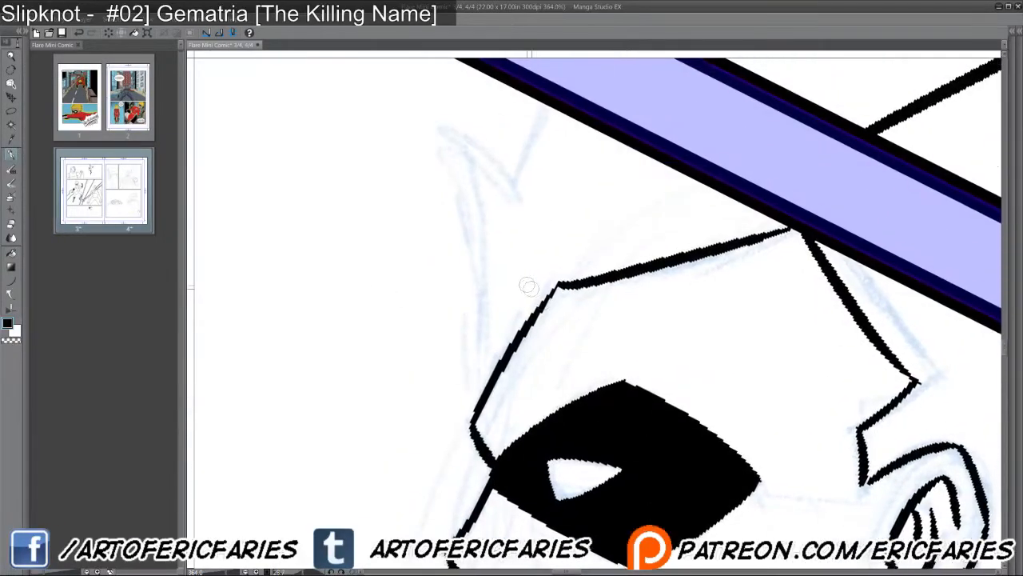
scroll(651, 370, down, 5)
scroll(651, 370, up, 4)
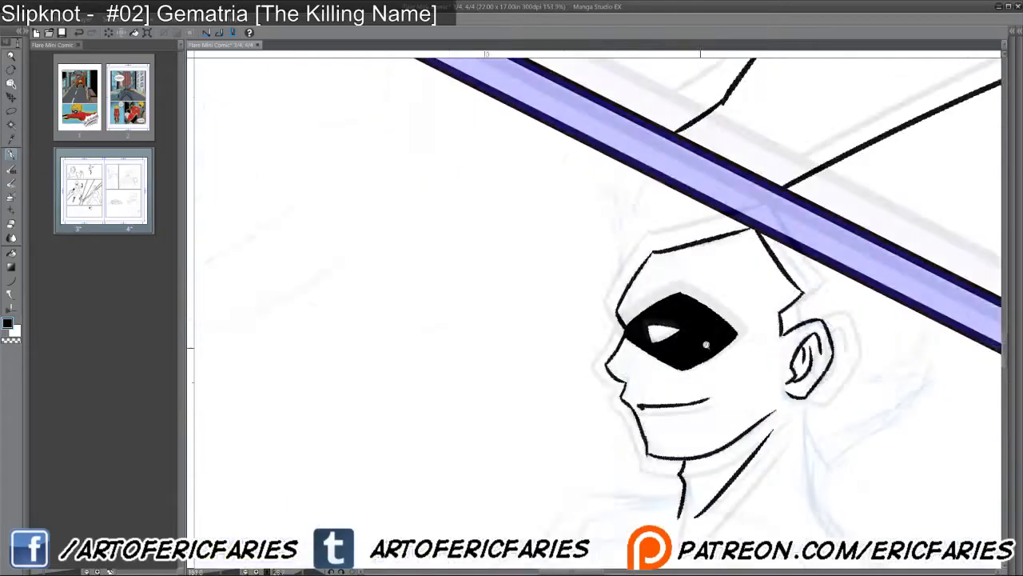
drag(770, 358, 749, 259)
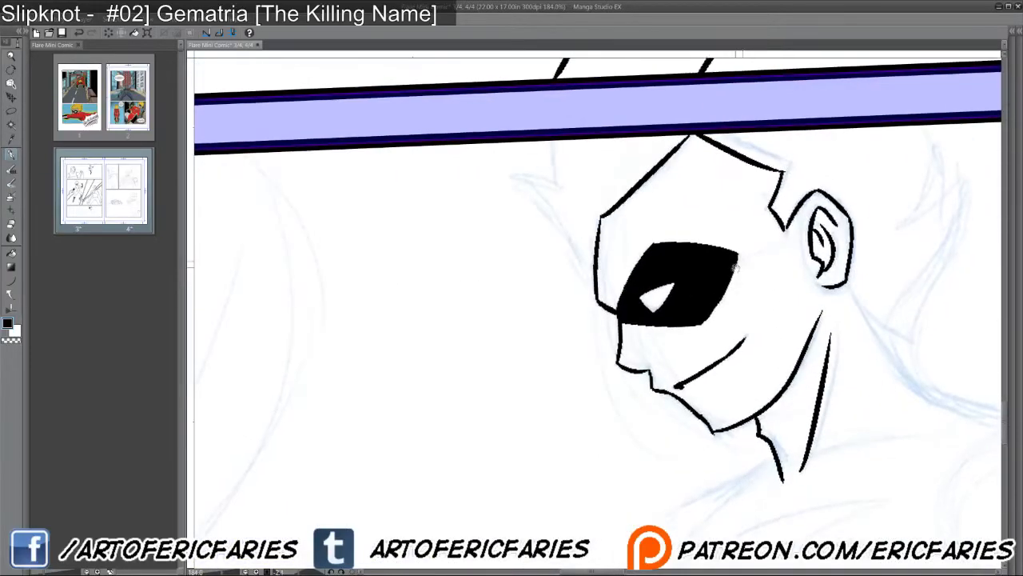
scroll(665, 362, up, 2)
mouse_move(569, 384)
mouse_down()
mouse_move(498, 267)
mouse_move(541, 289)
mouse_up()
mouse_move(910, 383)
mouse_down()
mouse_move(711, 341)
mouse_move(698, 378)
mouse_move(702, 293)
mouse_move(749, 247)
mouse_move(707, 384)
mouse_move(721, 345)
mouse_move(729, 213)
mouse_up()
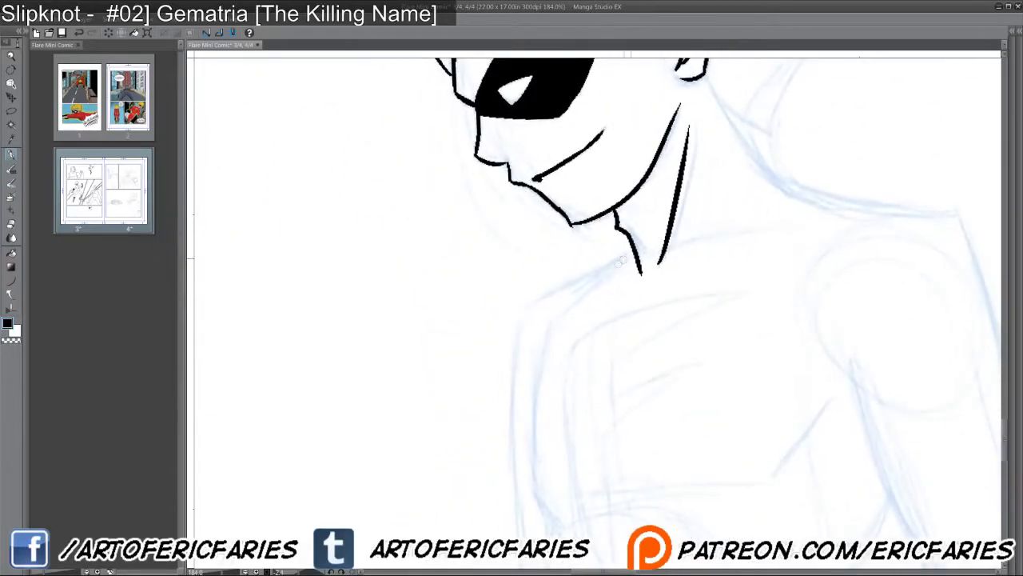
mouse_move(628, 245)
mouse_down()
mouse_move(588, 280)
mouse_move(529, 304)
mouse_up()
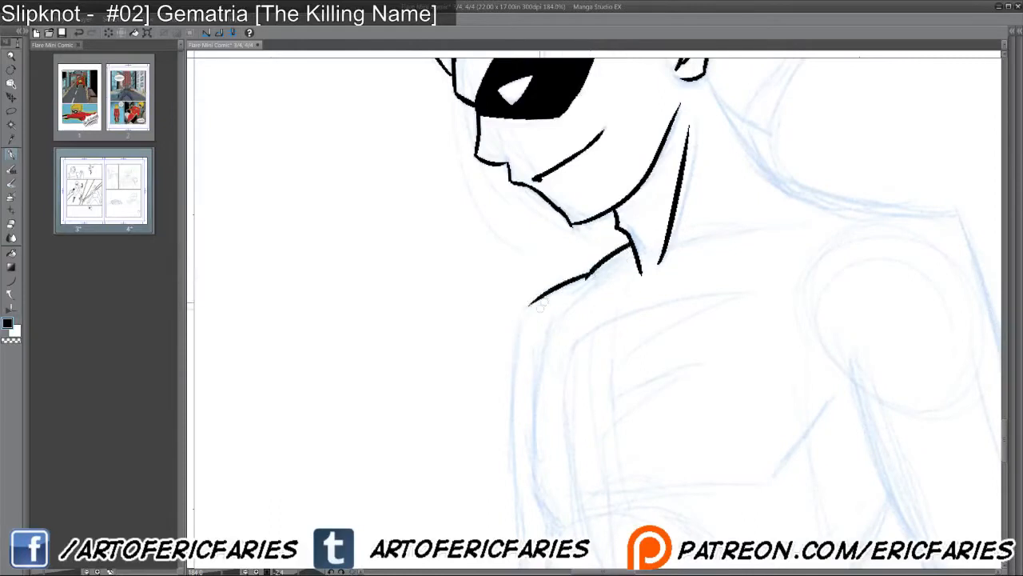
drag(541, 343, 564, 236)
mouse_move(573, 187)
mouse_down()
mouse_move(552, 202)
mouse_move(614, 166)
mouse_move(648, 120)
mouse_up()
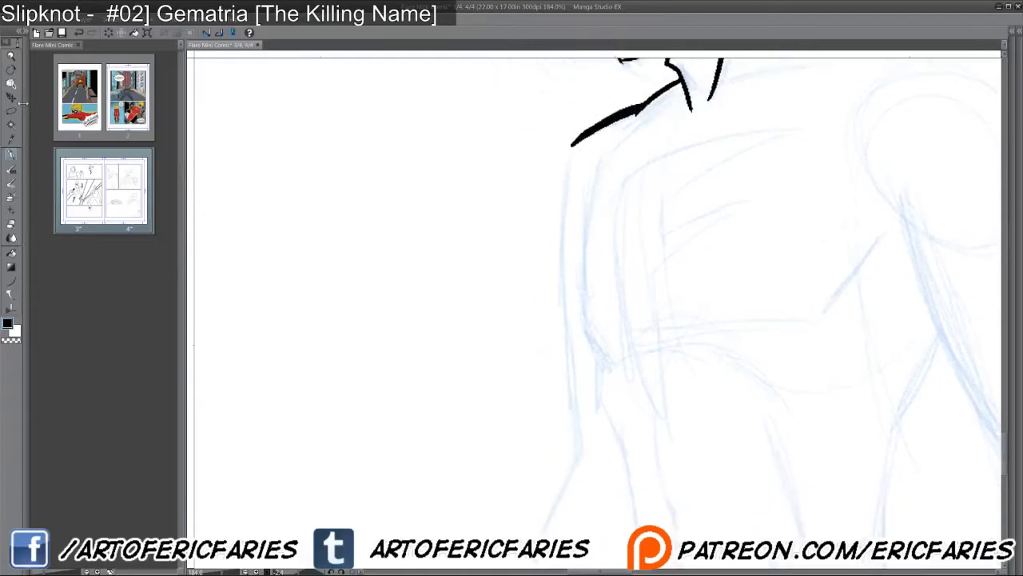
Set the G-pen brush size to 12.
key(Tab)
key(Tab)
key(Tab)
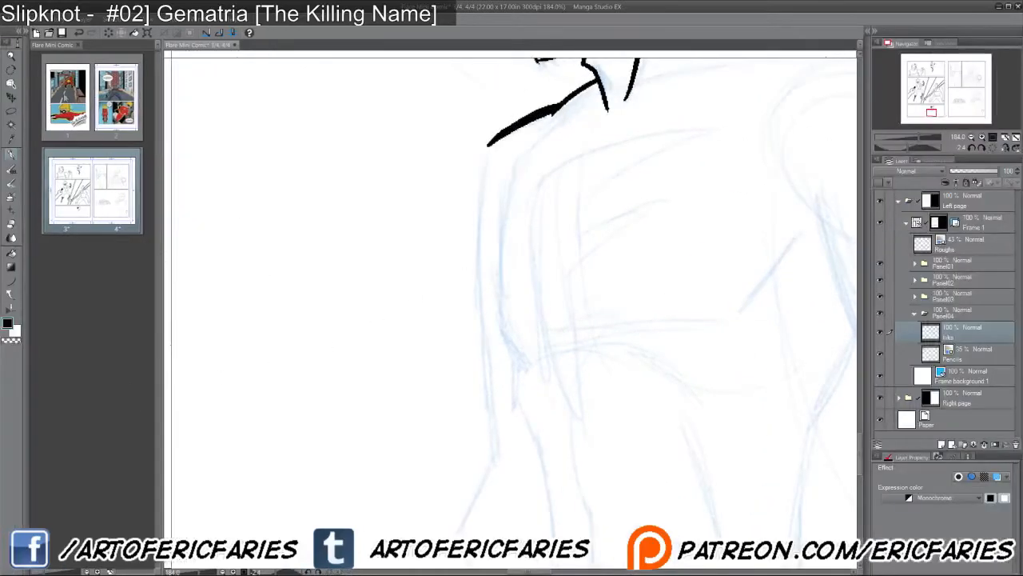
key(Tab)
key(Tab)
key(Tab)
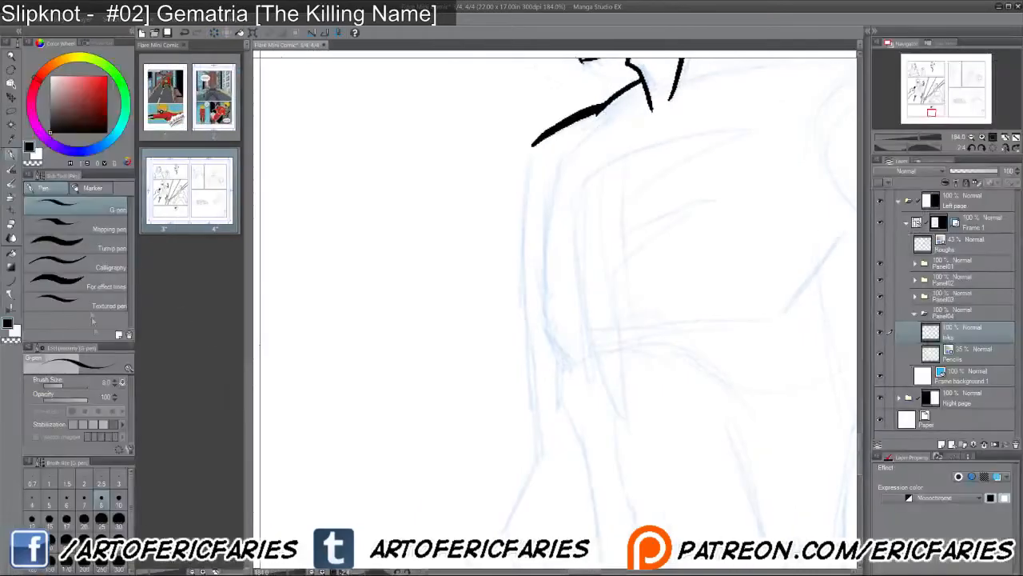
click(48, 522)
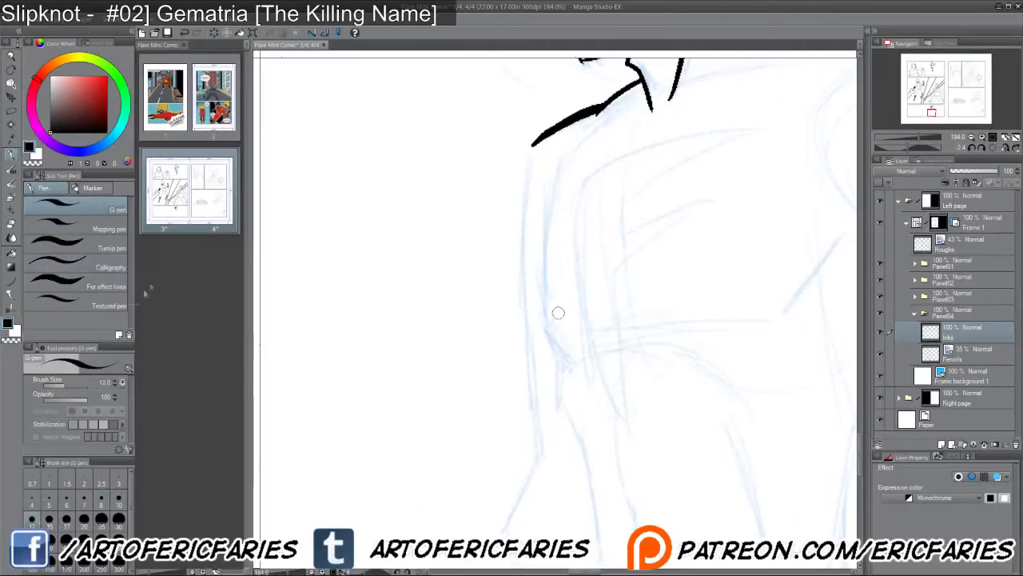
key(Tab)
Ink the outer and inner contours of the far arm from the shoulder down to the lower panel border.
drag(588, 343, 570, 294)
mouse_move(549, 59)
mouse_down()
mouse_move(521, 105)
mouse_move(532, 400)
mouse_move(548, 338)
mouse_move(509, 402)
mouse_move(519, 470)
mouse_up()
mouse_move(692, 298)
mouse_down()
mouse_move(613, 430)
mouse_move(544, 369)
mouse_move(490, 354)
mouse_move(496, 214)
mouse_up()
drag(489, 281, 507, 184)
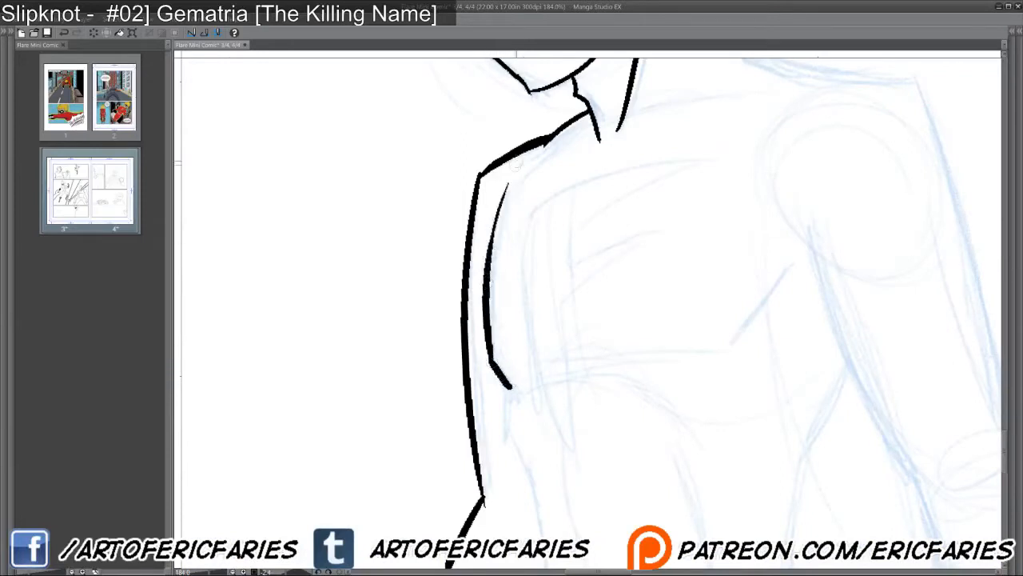
mouse_move(517, 413)
mouse_down()
mouse_move(493, 277)
mouse_move(477, 288)
mouse_move(505, 345)
mouse_move(519, 346)
mouse_move(507, 280)
mouse_up()
drag(492, 231, 511, 415)
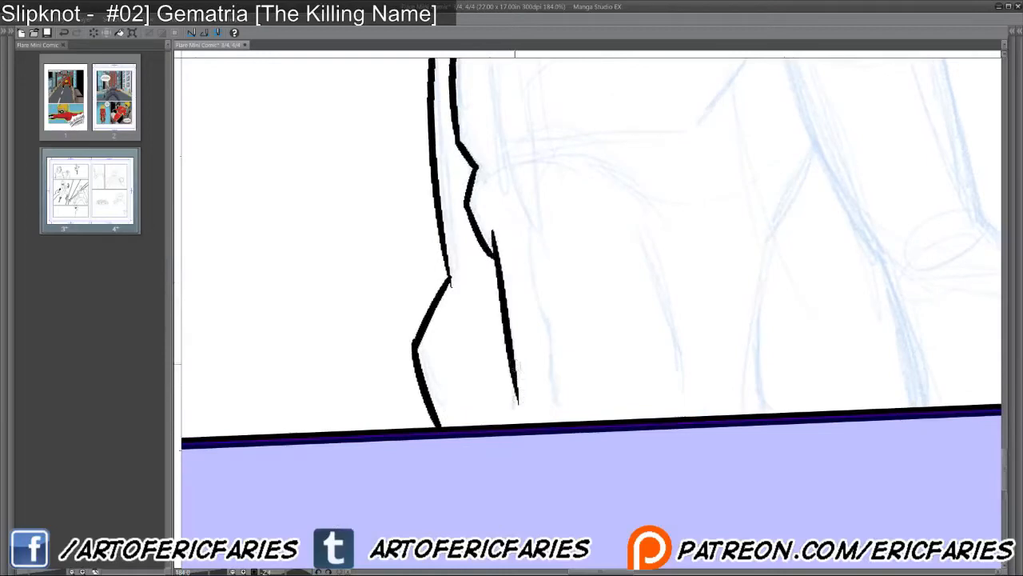
drag(510, 354, 512, 418)
Extend the torso's front contour to the lower panel border and ink the back of the neck from the ear toward the shoulder.
mouse_move(704, 313)
mouse_down()
mouse_move(601, 452)
mouse_move(554, 483)
mouse_up()
drag(598, 347, 569, 426)
drag(628, 285, 569, 446)
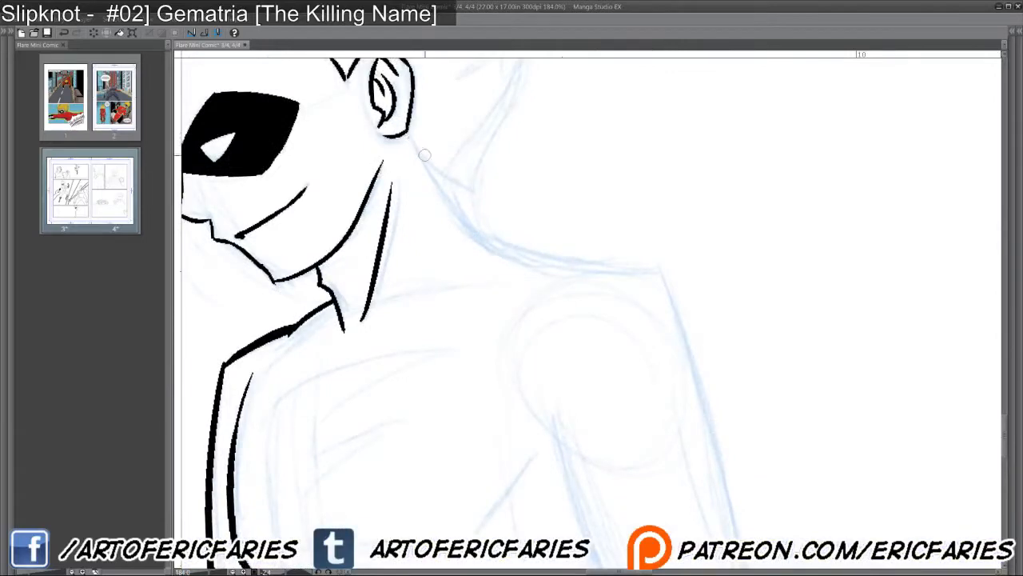
drag(408, 134, 462, 186)
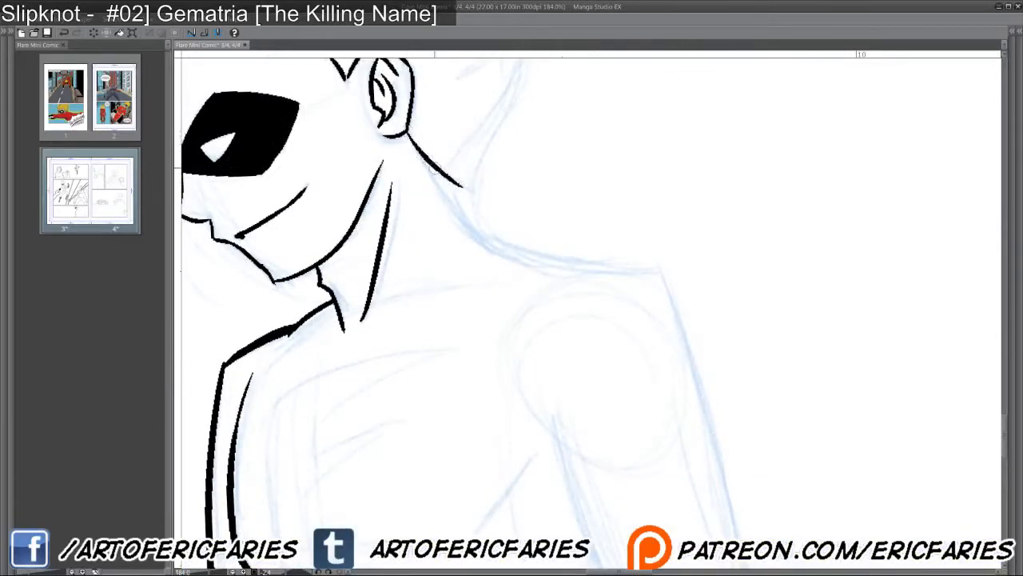
mouse_move(528, 220)
mouse_down()
mouse_move(596, 343)
mouse_move(592, 330)
mouse_up()
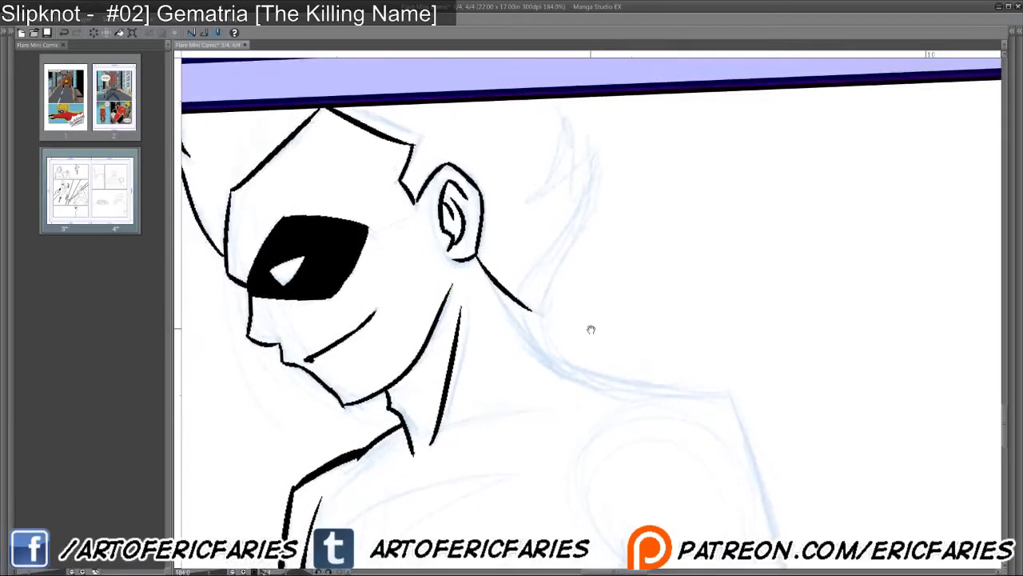
mouse_move(536, 313)
mouse_down()
mouse_move(561, 281)
mouse_move(481, 256)
mouse_move(507, 292)
mouse_move(478, 253)
mouse_move(502, 291)
mouse_up()
drag(491, 277, 549, 353)
drag(512, 315, 560, 360)
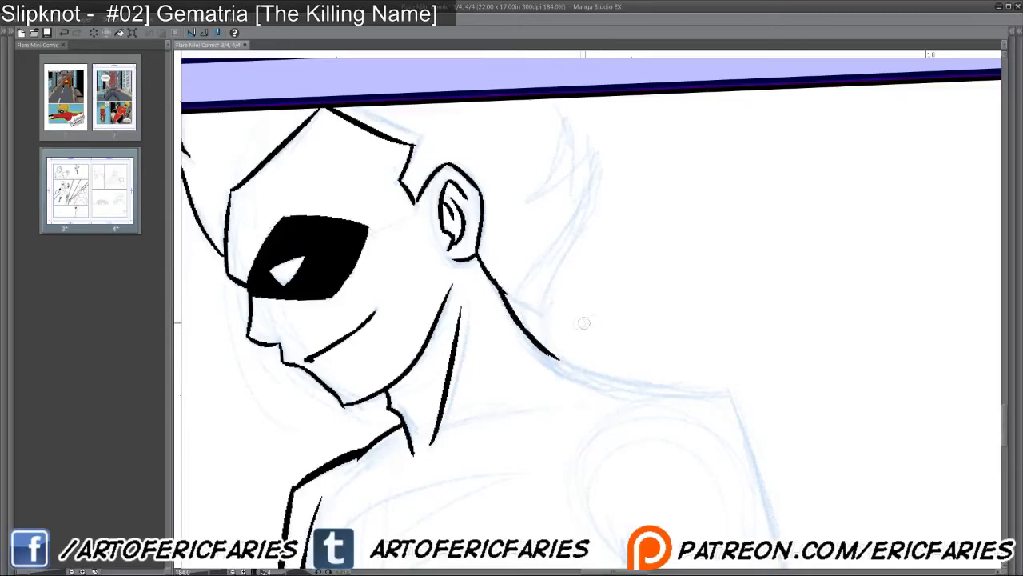
Ink the top line of the near shoulder and the pointed shape behind the neck, undoing the first shoulder stroke.
drag(665, 308, 675, 352)
drag(534, 321, 605, 414)
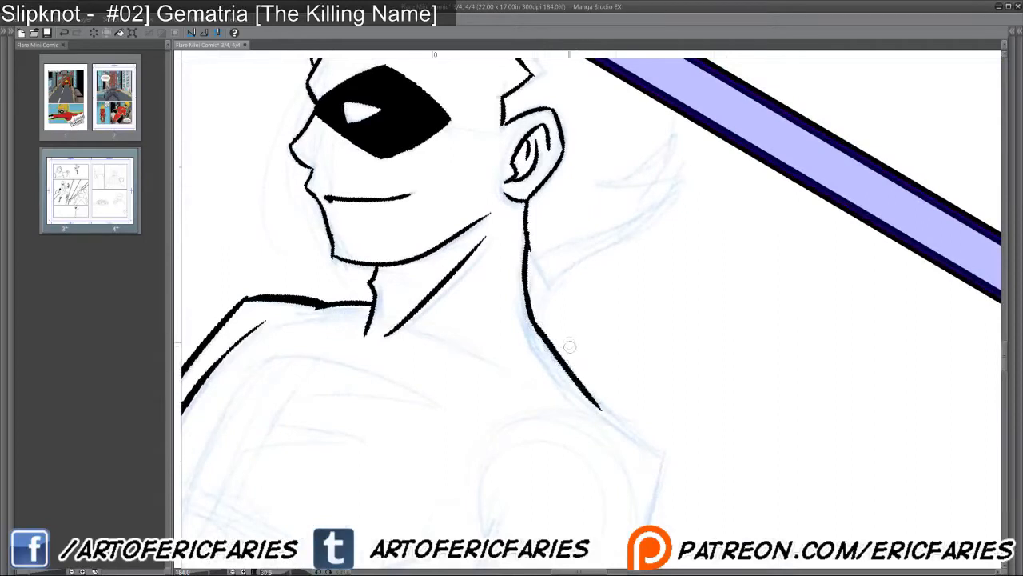
key(ctrl+z)
mouse_move(567, 370)
mouse_down()
mouse_move(654, 451)
mouse_move(673, 161)
mouse_up()
Ink the outer contour of the near arm from the shoulder past the elbow to the forearm.
scroll(677, 206, down, 1)
mouse_move(663, 113)
mouse_down()
mouse_move(563, 452)
mouse_move(627, 290)
mouse_move(629, 435)
mouse_up()
mouse_move(626, 392)
mouse_down()
mouse_move(630, 447)
mouse_move(577, 506)
mouse_up()
drag(608, 390, 594, 497)
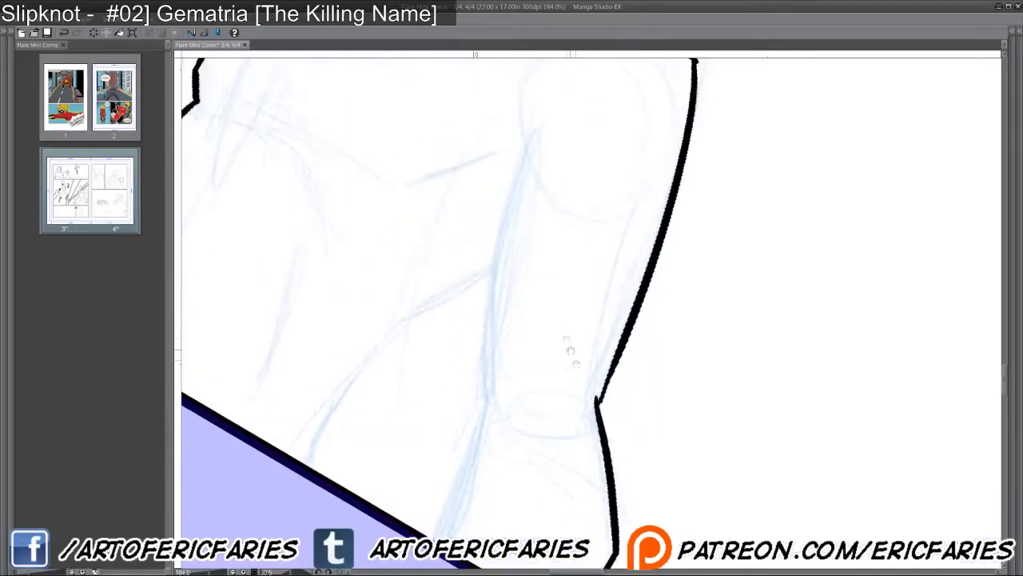
Ink the near arm's inner contour and armpit crease, plus the curved neckline across the neck.
mouse_move(519, 117)
mouse_down()
mouse_move(552, 192)
mouse_move(475, 420)
mouse_up()
mouse_move(630, 184)
mouse_down()
mouse_move(595, 346)
mouse_move(594, 488)
mouse_up()
mouse_move(628, 280)
mouse_down()
mouse_move(628, 430)
mouse_move(644, 419)
mouse_up()
mouse_move(710, 372)
mouse_down()
mouse_move(664, 477)
mouse_move(556, 319)
mouse_move(596, 160)
mouse_move(539, 215)
mouse_move(548, 308)
mouse_move(641, 233)
mouse_move(625, 135)
mouse_move(634, 81)
mouse_up()
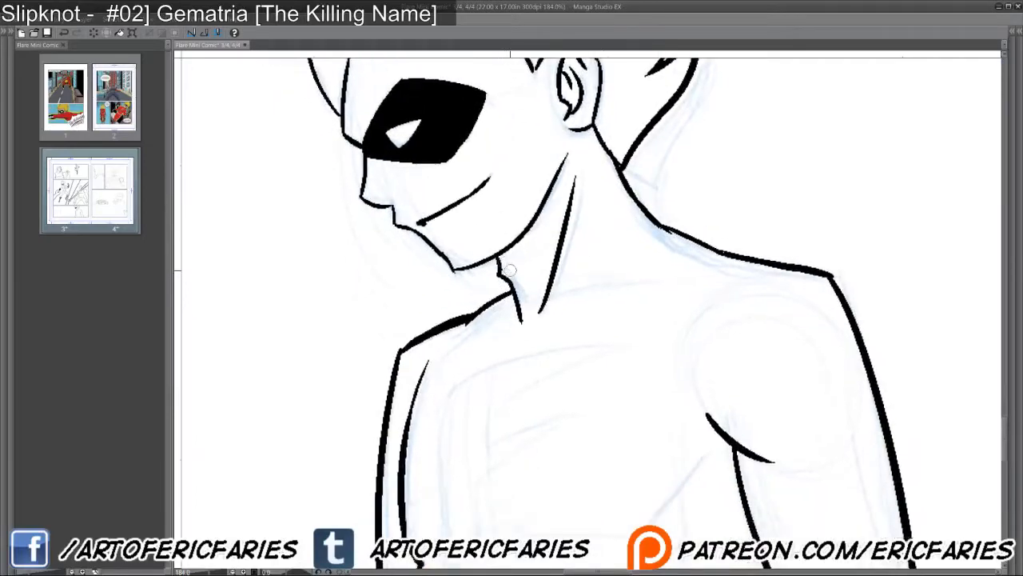
mouse_move(504, 264)
mouse_down()
mouse_move(563, 240)
mouse_move(627, 168)
mouse_up()
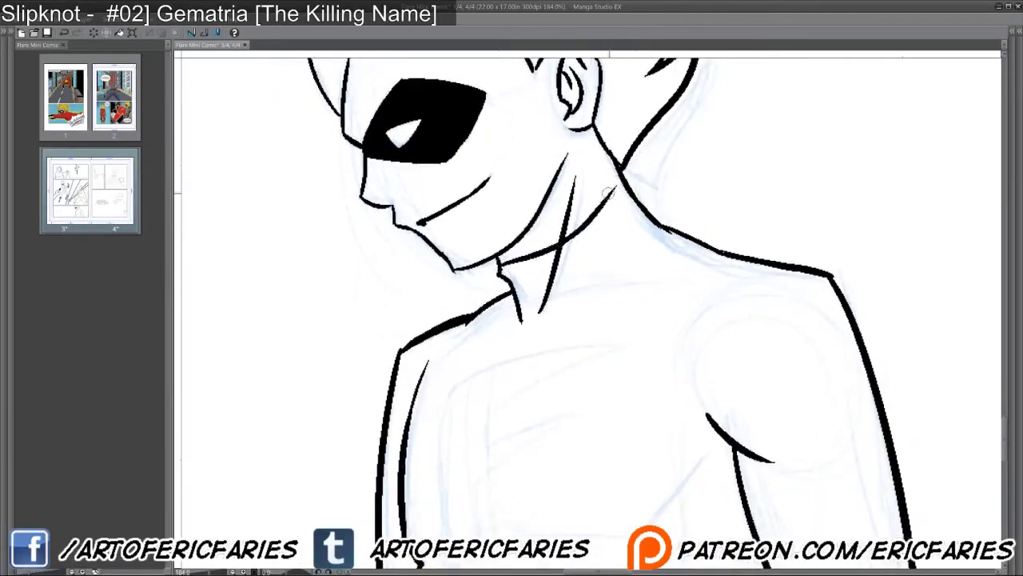
Ink the near side of the torso from under the arm to the waist, redoing the lower stroke.
scroll(605, 205, down, 6)
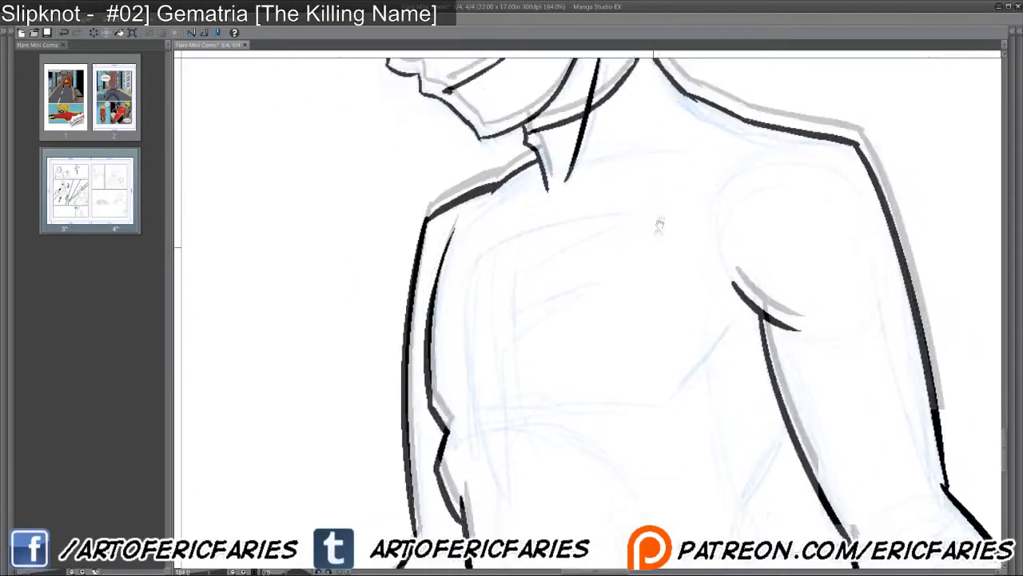
scroll(665, 256, down, 3)
drag(745, 190, 699, 280)
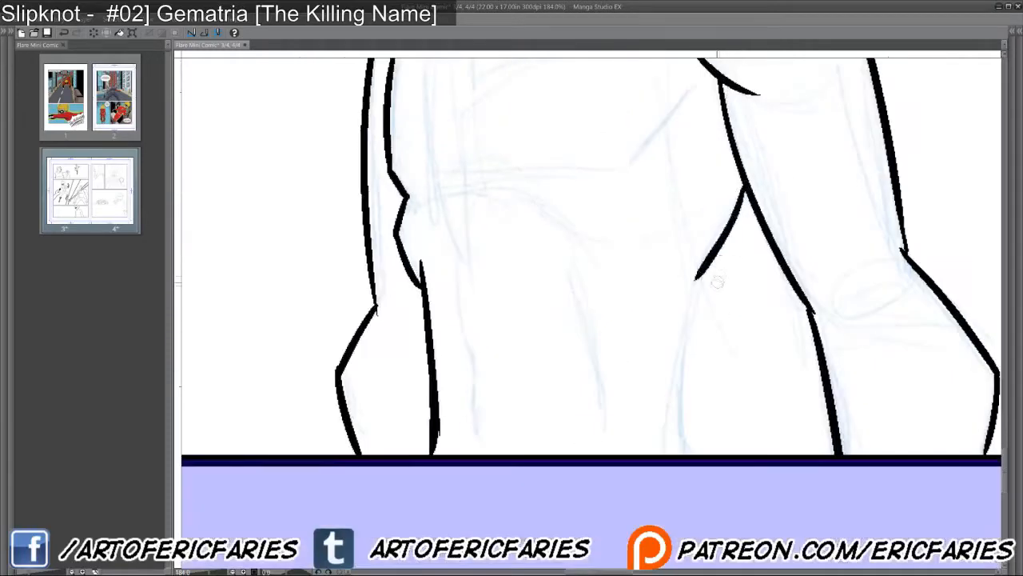
scroll(708, 303, down, 2)
drag(697, 211, 681, 392)
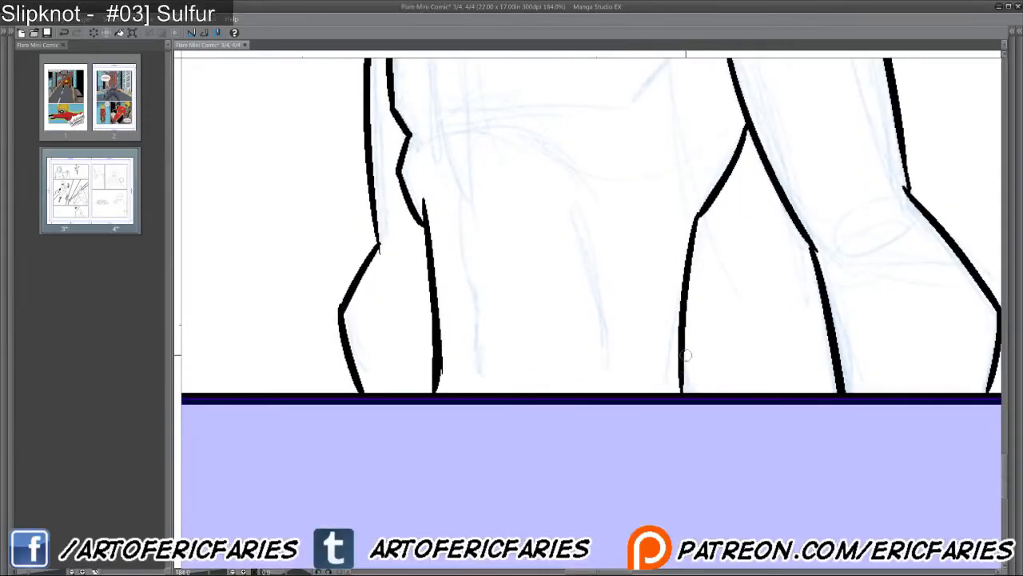
key(ctrl+z)
mouse_move(697, 213)
mouse_down()
mouse_move(682, 346)
mouse_move(695, 392)
mouse_up()
Ink the rounded belt buckle at the lower panel border and the belt's upper edge on both sides of it.
mouse_move(666, 296)
mouse_down()
mouse_move(706, 423)
mouse_move(706, 319)
mouse_up()
drag(500, 411, 602, 410)
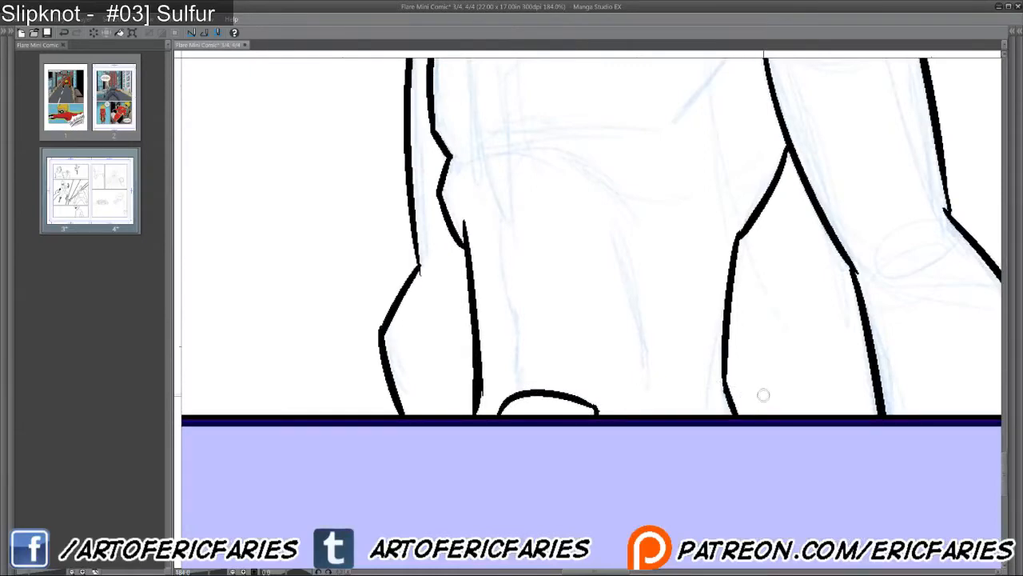
drag(782, 391, 795, 264)
drag(653, 383, 741, 278)
drag(573, 435, 634, 387)
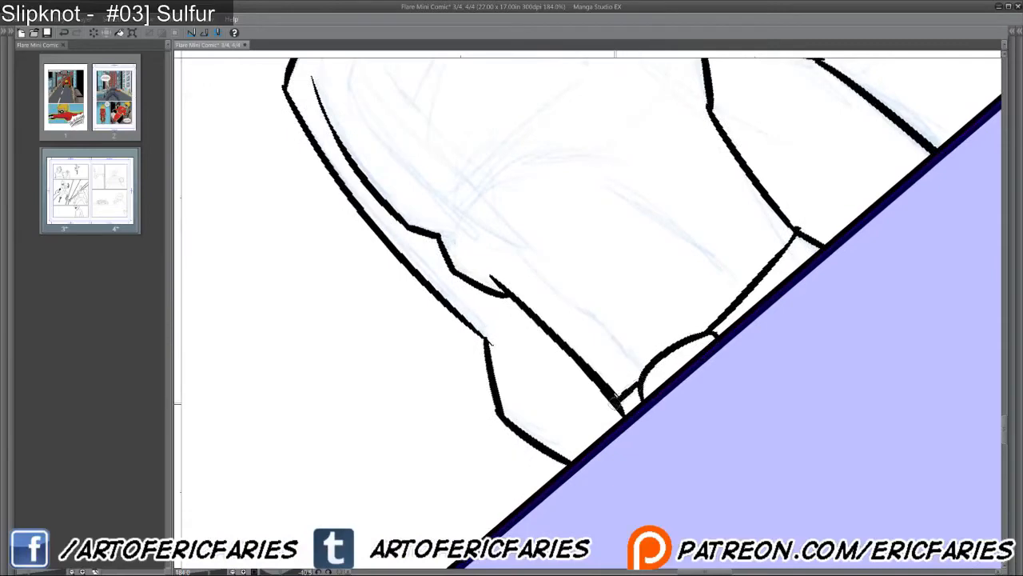
Ink the abdomen lines with a curve below the ribs and a long contour down each side, redoing the first stroke.
drag(739, 278, 718, 441)
double_click(699, 384)
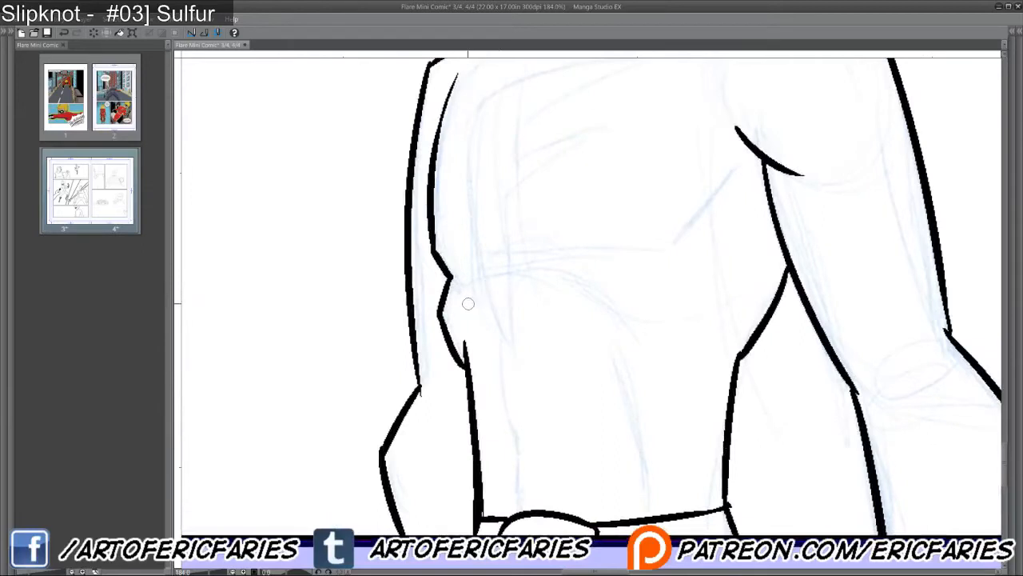
drag(466, 304, 568, 309)
key(ctrl+z)
mouse_move(472, 303)
mouse_down()
mouse_move(588, 323)
mouse_move(642, 489)
mouse_up()
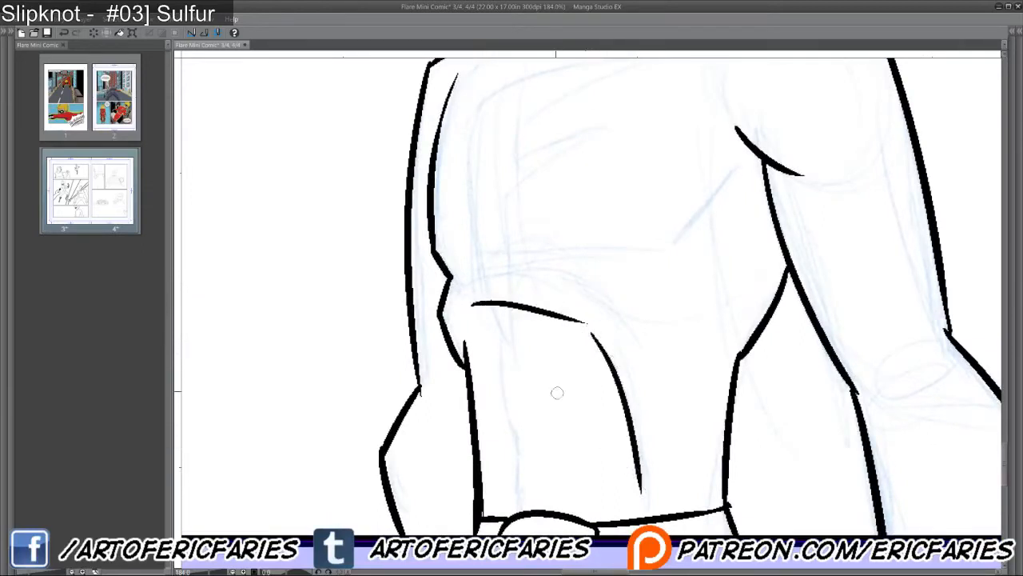
drag(500, 337, 520, 509)
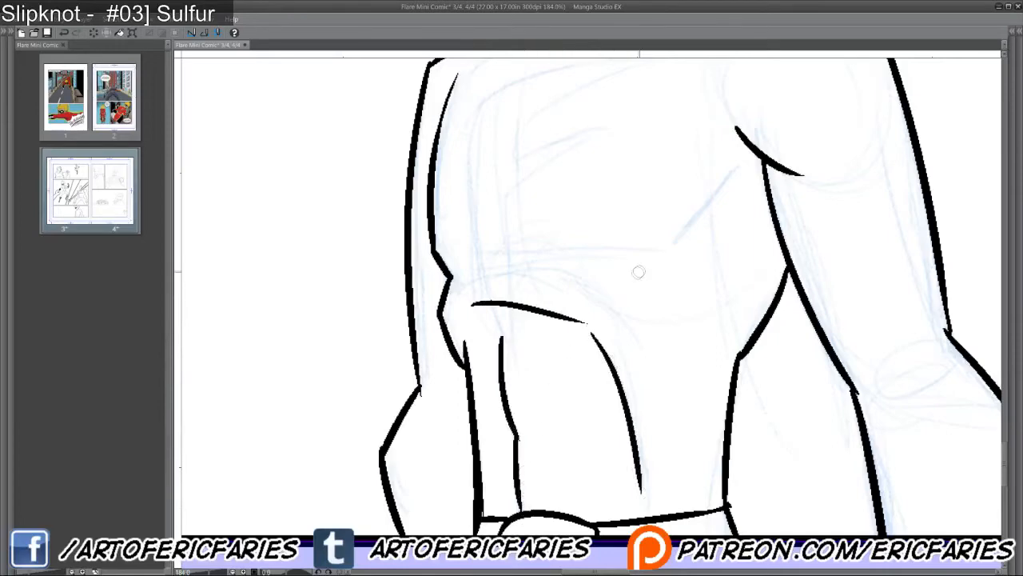
Ink the lower edge of the chest as one long stroke across the torso.
drag(637, 274, 646, 375)
mouse_move(768, 368)
mouse_down()
mouse_move(722, 224)
mouse_move(576, 444)
mouse_move(693, 260)
mouse_up()
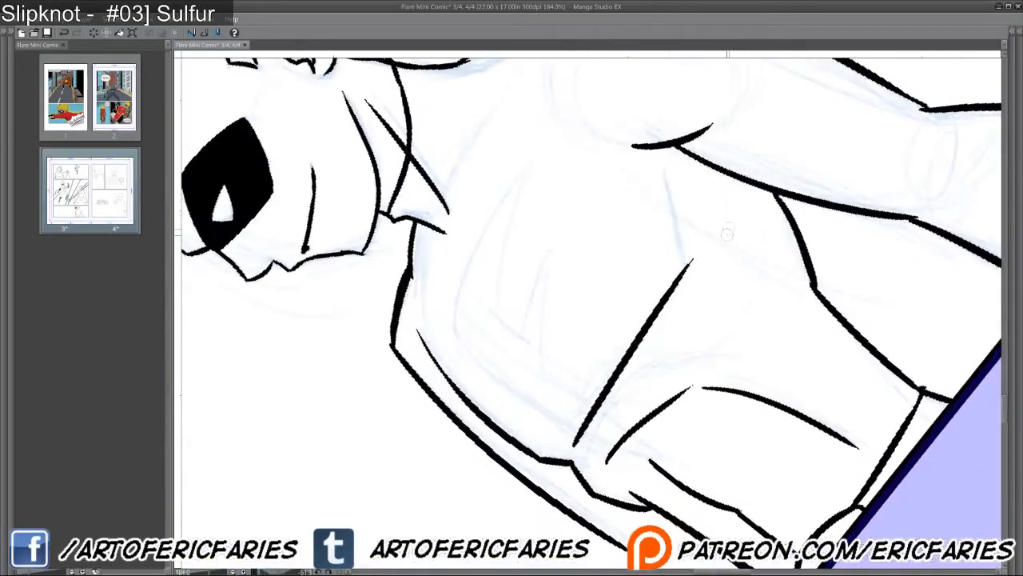
key(ctrl+z)
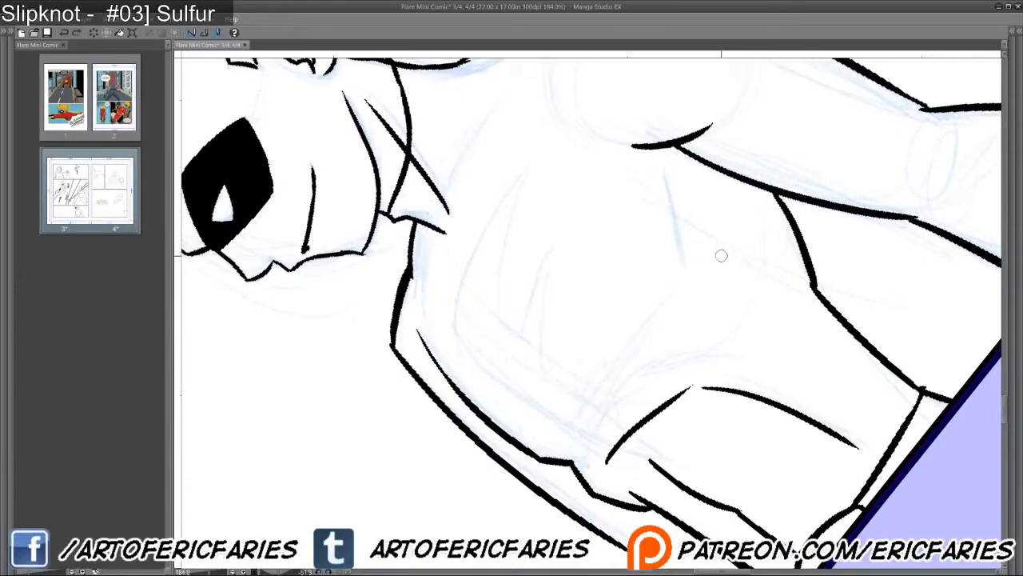
click(80, 35)
key(ctrl+at)
mouse_move(679, 411)
mouse_down()
mouse_move(664, 468)
mouse_move(674, 400)
mouse_up()
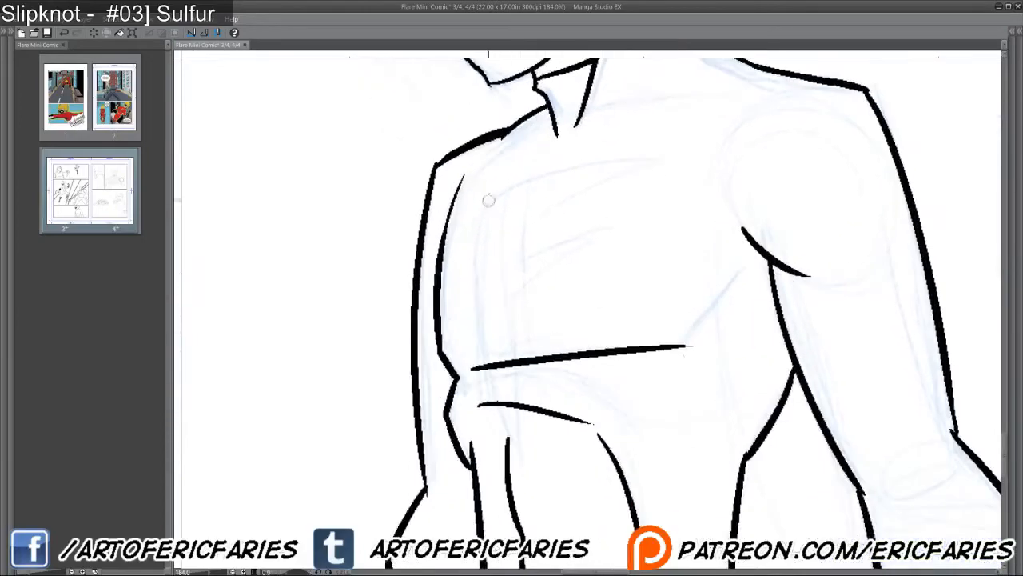
Ink the chest emblem's long vertical edge, its curved upper edge and the first point near the shoulder.
drag(488, 200, 477, 370)
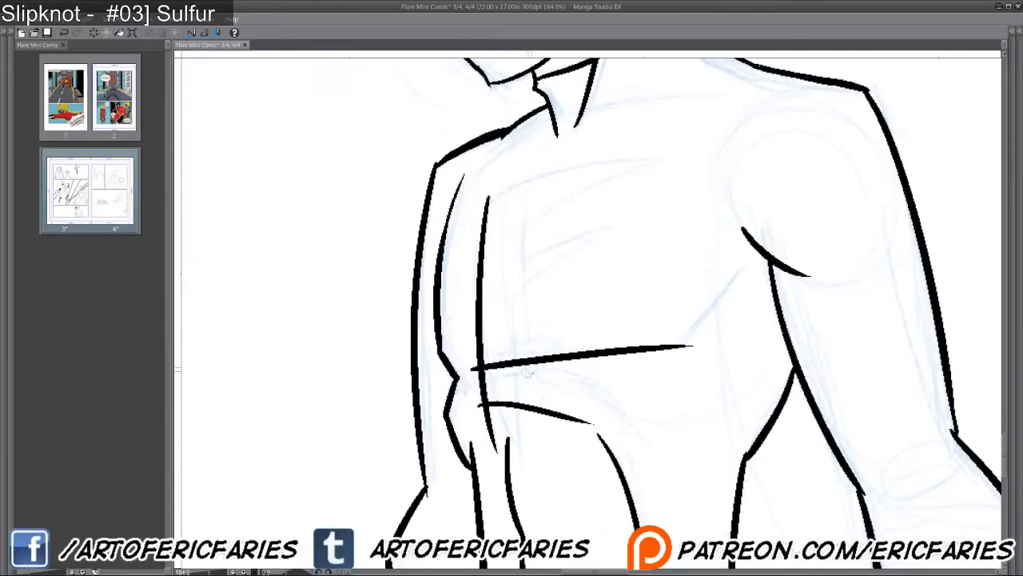
drag(665, 295, 623, 208)
mouse_move(452, 378)
mouse_down()
mouse_move(463, 223)
mouse_move(490, 350)
mouse_up()
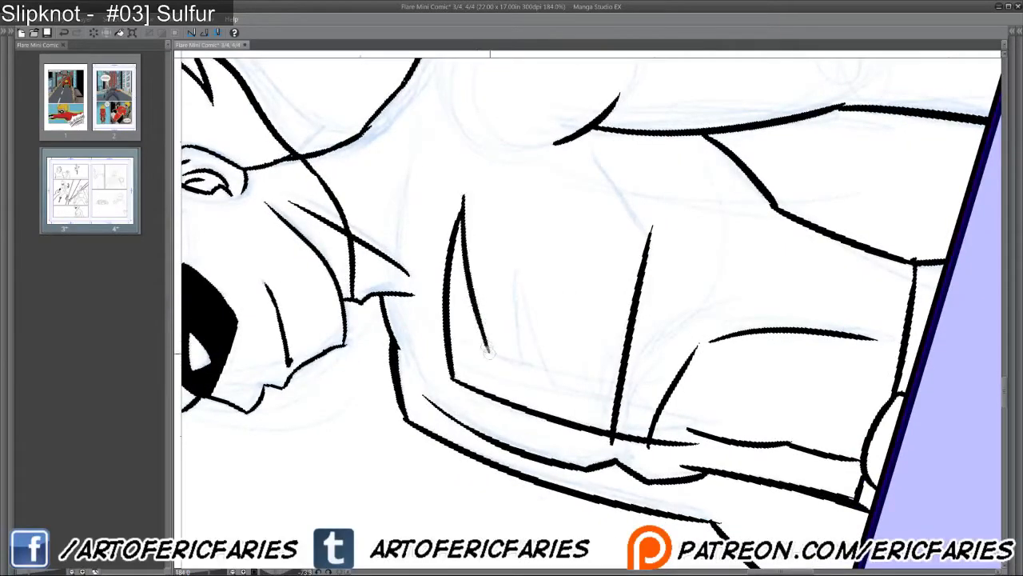
double_click(511, 320)
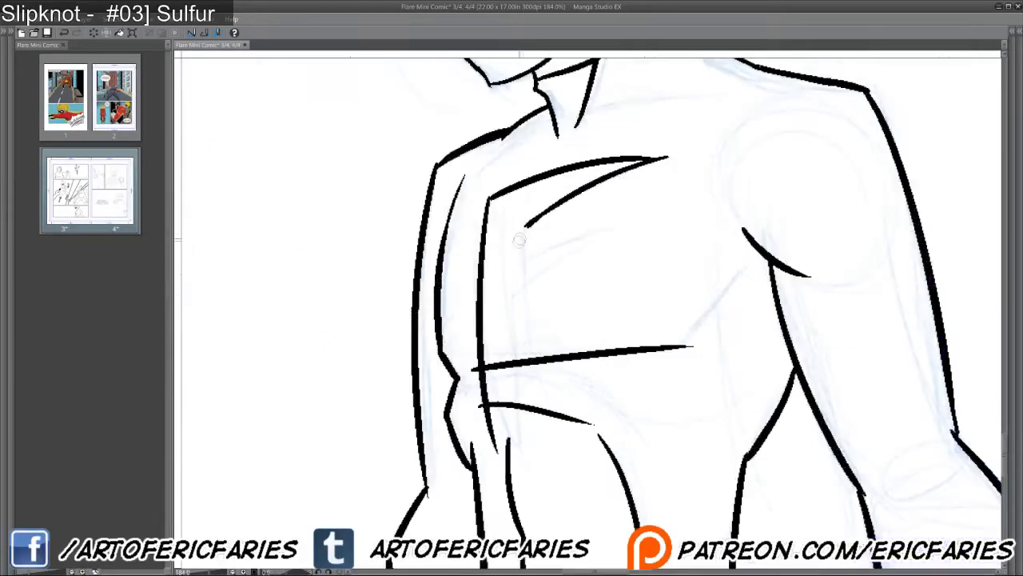
Ink the second jagged point of the chest emblem and taper its inner edge down to the tip on the abdomen.
drag(524, 240, 522, 257)
mouse_move(722, 276)
mouse_down()
mouse_move(679, 176)
mouse_move(639, 178)
mouse_up()
mouse_move(508, 339)
mouse_down()
mouse_move(539, 262)
mouse_move(533, 365)
mouse_up()
key(ctrl+at)
drag(595, 381, 628, 280)
drag(548, 191, 526, 312)
drag(530, 244, 524, 344)
mouse_move(532, 277)
mouse_down()
mouse_move(528, 357)
mouse_move(554, 307)
mouse_up()
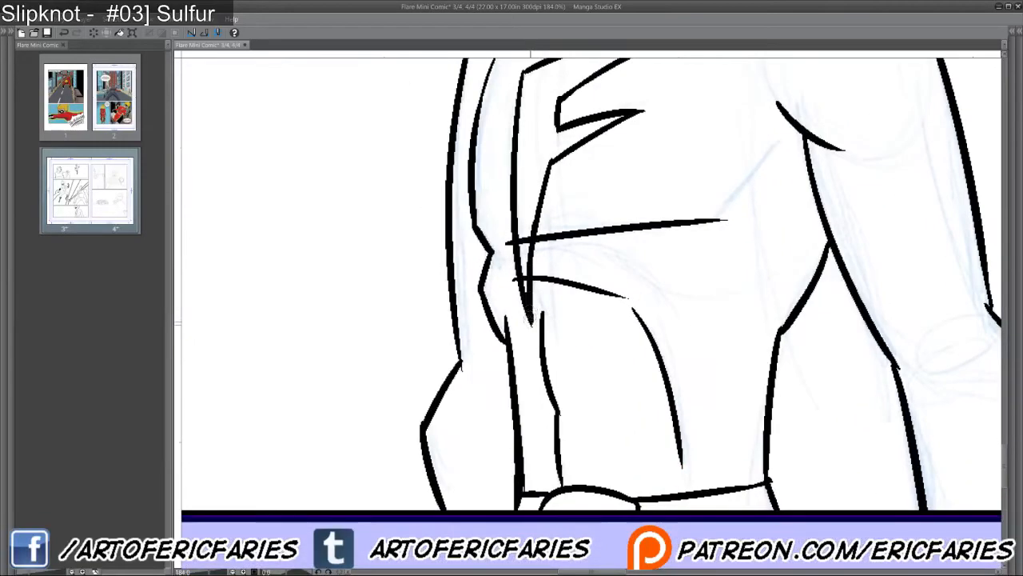
Choose a smaller G-pen brush size for inking the sketched bald figure with the raised fist.
scroll(571, 259, up, 10)
scroll(572, 434, down, 10)
scroll(683, 296, up, 4)
mouse_move(683, 296)
mouse_down()
mouse_move(788, 377)
mouse_move(859, 402)
mouse_move(787, 412)
mouse_up()
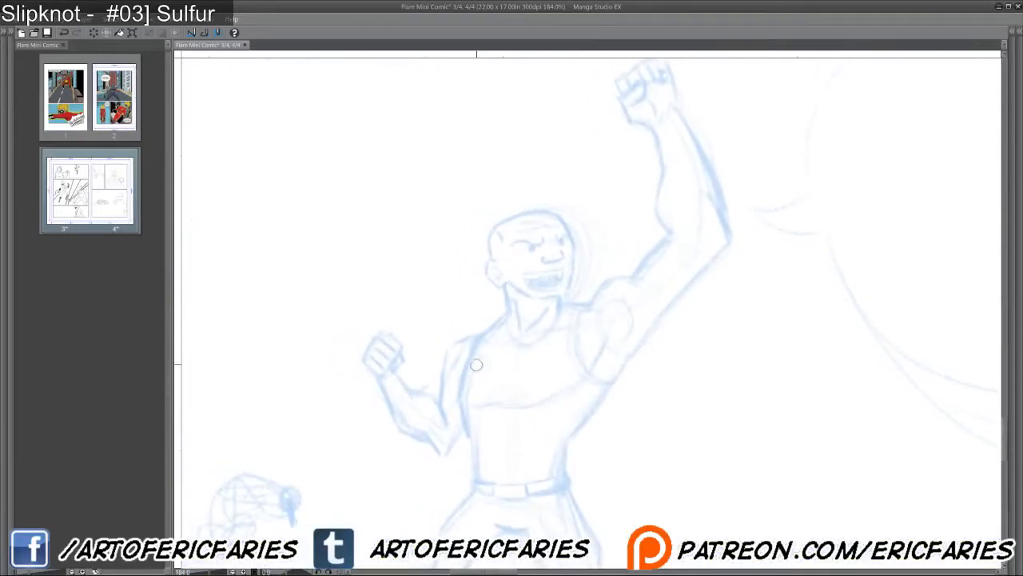
key(Tab)
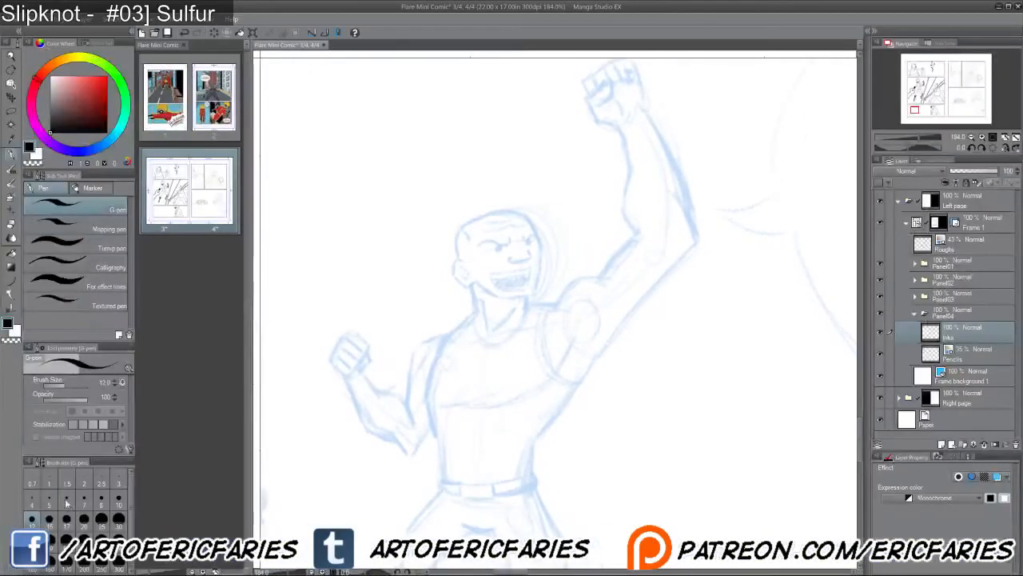
key(Tab)
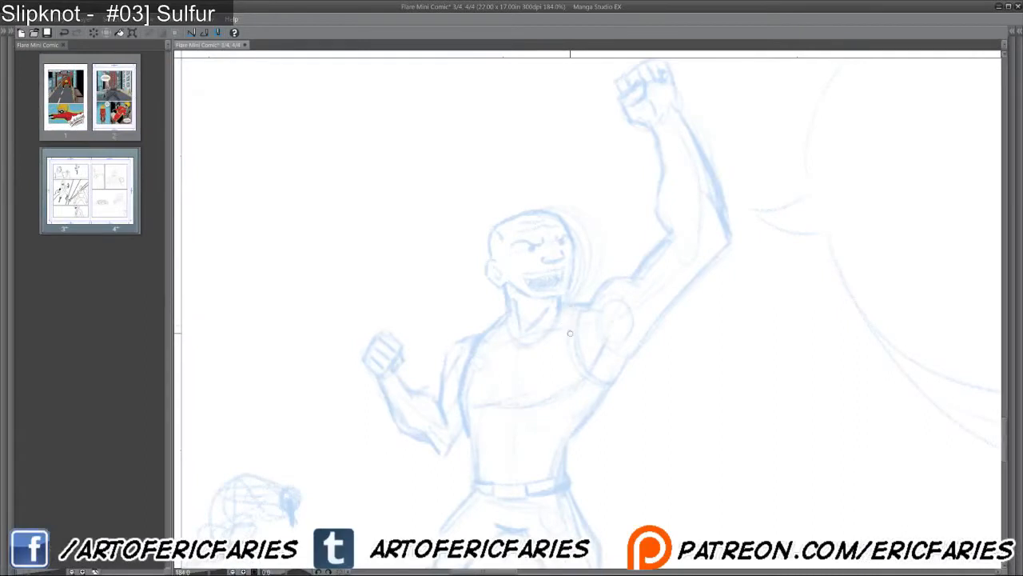
Ink the bald figure's face contour from forehead to jaw, and the outer and inner lines of the ear.
scroll(591, 318, up, 5)
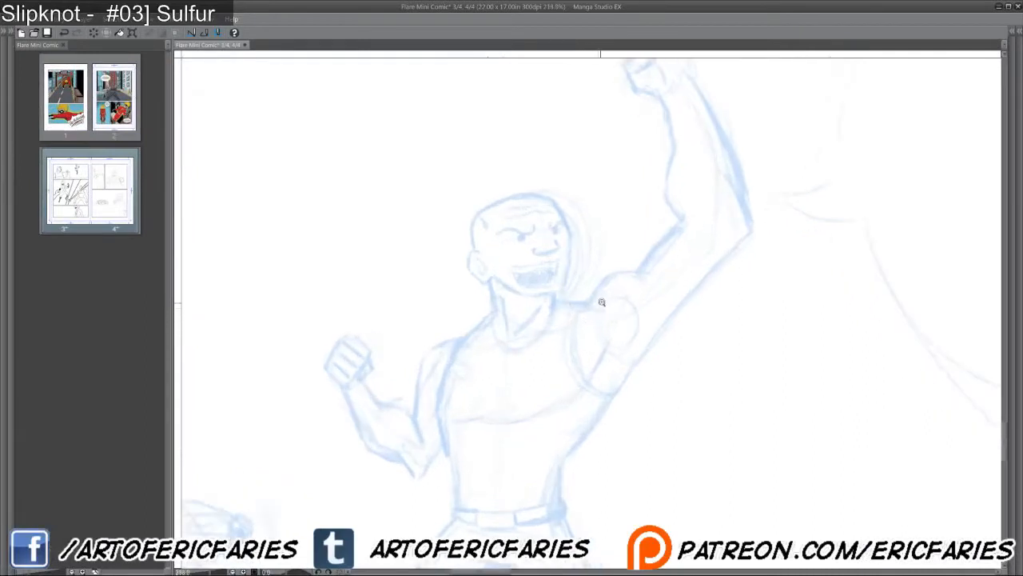
drag(590, 350, 596, 380)
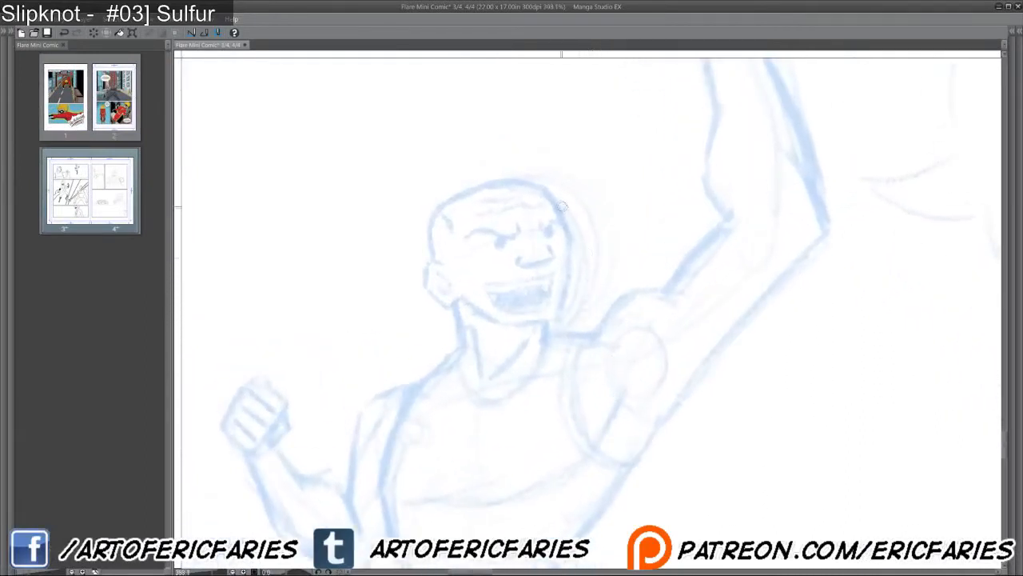
mouse_move(546, 194)
mouse_down()
mouse_move(568, 232)
mouse_move(618, 264)
mouse_move(576, 205)
mouse_move(567, 287)
mouse_move(696, 207)
mouse_move(661, 156)
mouse_move(554, 381)
mouse_move(515, 414)
mouse_up()
mouse_move(547, 363)
mouse_down()
mouse_move(541, 393)
mouse_move(506, 293)
mouse_up()
drag(493, 242, 477, 264)
drag(511, 300, 494, 269)
mouse_move(458, 232)
mouse_down()
mouse_move(488, 255)
mouse_move(497, 249)
mouse_move(482, 229)
mouse_up()
Ink the top and back of the bald figure's skull from the forehead round to the ear.
mouse_move(609, 289)
mouse_down()
mouse_move(592, 343)
mouse_move(566, 367)
mouse_up()
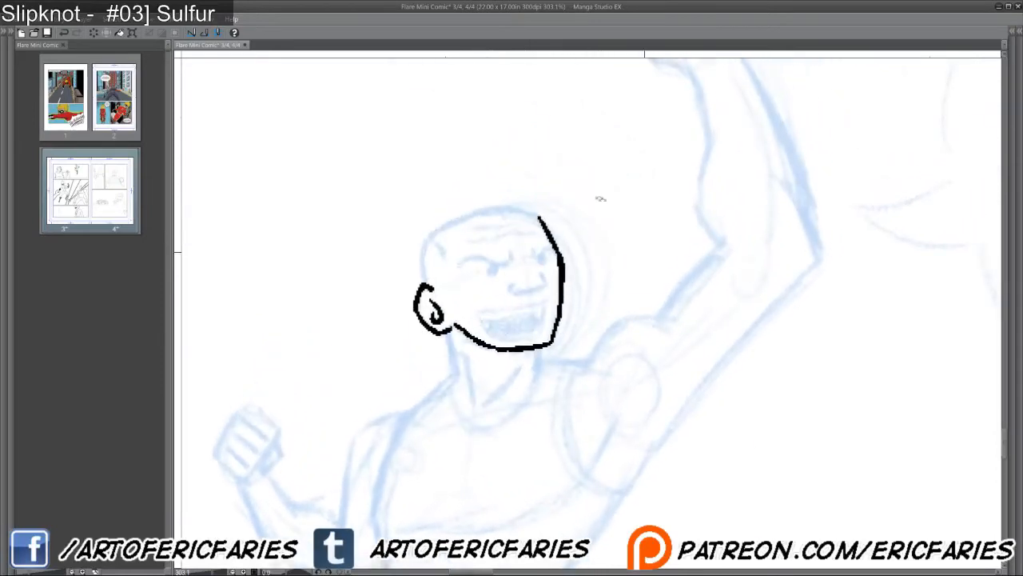
drag(607, 203, 585, 238)
mouse_move(475, 307)
mouse_down()
mouse_move(442, 353)
mouse_move(436, 411)
mouse_up()
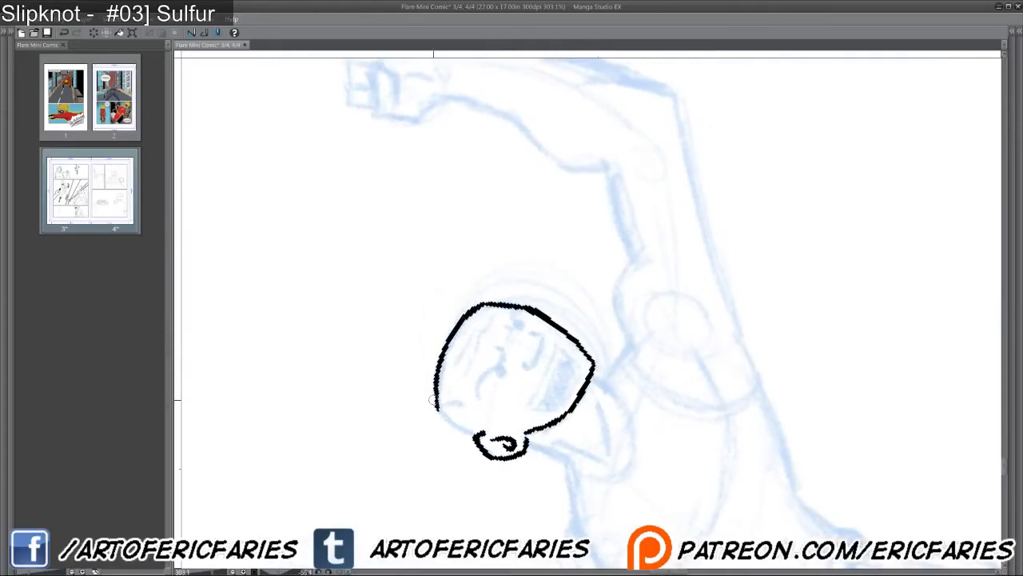
drag(436, 404, 470, 434)
key(ctrl+@)
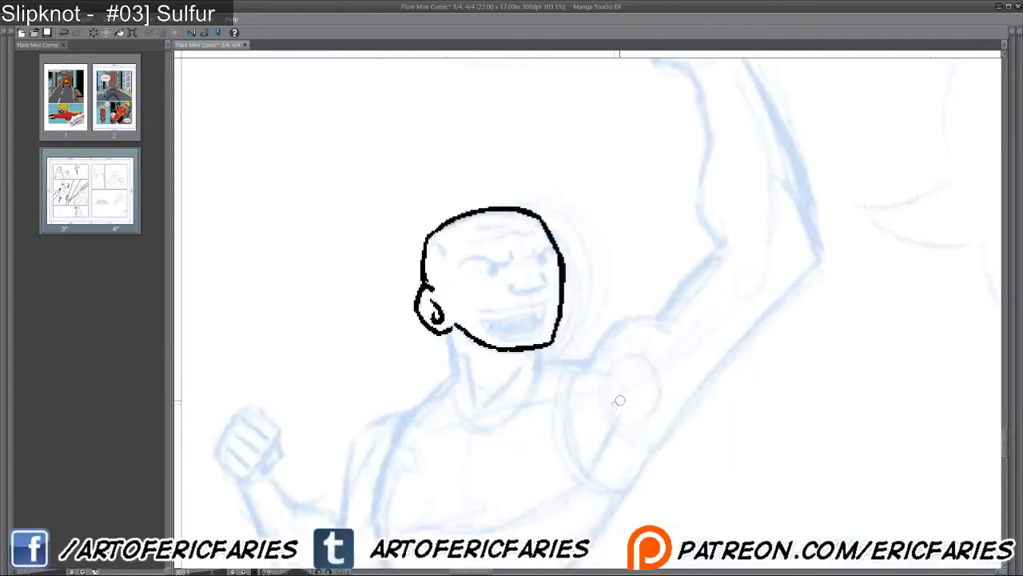
Ink the bald figure's neck sides, the pointed neckline below them and the two slanted neck muscle lines.
scroll(619, 400, down, 3)
drag(453, 249, 457, 288)
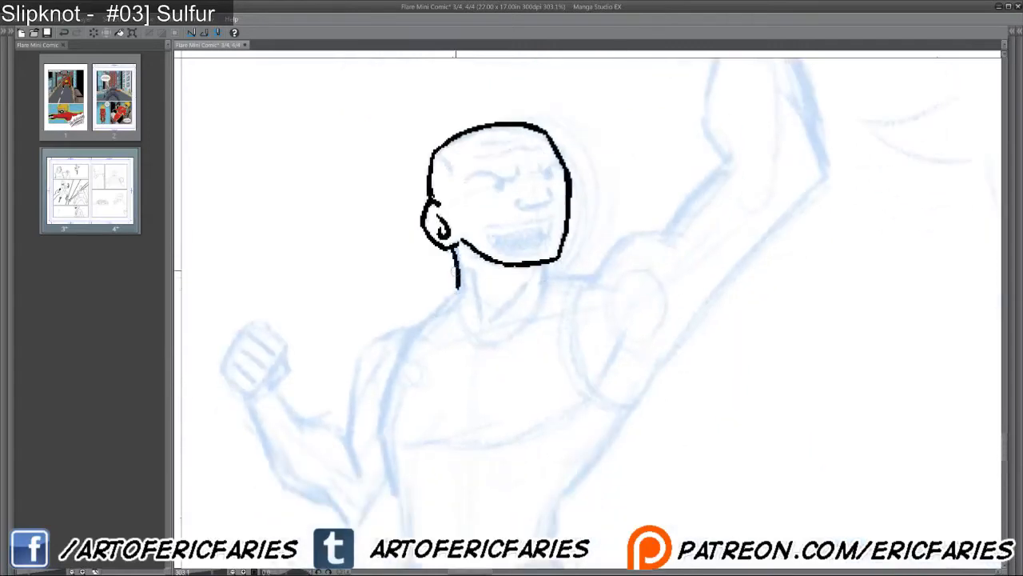
drag(455, 293, 468, 333)
mouse_move(547, 278)
mouse_down()
mouse_move(574, 267)
mouse_move(556, 308)
mouse_move(522, 330)
mouse_move(548, 327)
mouse_up()
drag(509, 258, 521, 331)
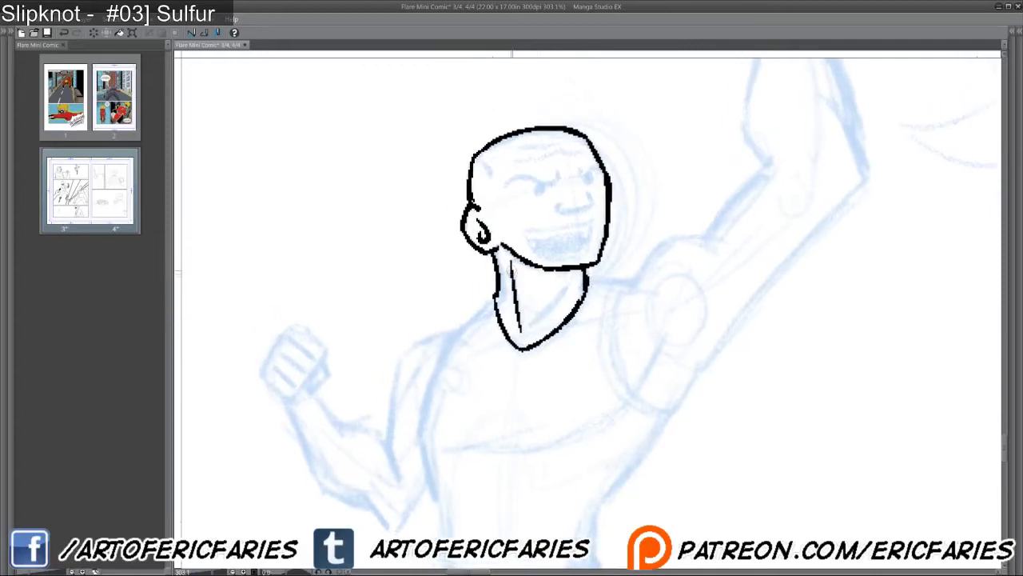
drag(571, 281, 526, 333)
Ink the bald figure's shoulder slope on the bent-arm side, from the neck down toward the upper arm.
mouse_move(569, 279)
mouse_down()
mouse_move(543, 318)
mouse_move(627, 269)
mouse_move(638, 239)
mouse_up()
drag(498, 251, 457, 277)
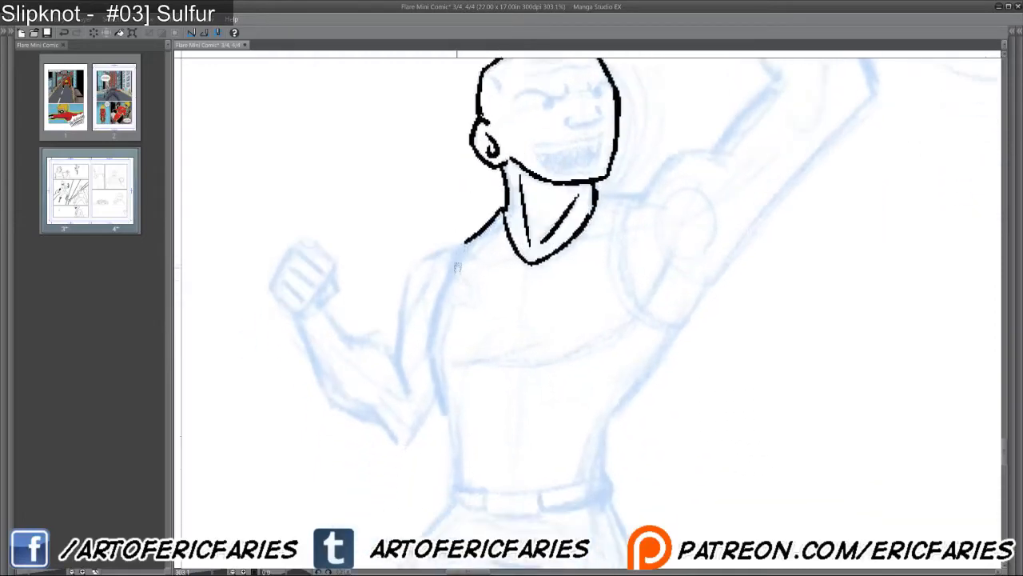
mouse_move(466, 239)
mouse_down()
mouse_move(432, 328)
mouse_move(444, 399)
mouse_move(444, 296)
mouse_move(445, 369)
mouse_up()
Ink the bald figure's other shoulder and the inner contour of the raised arm past the elbow toward the wrist.
drag(614, 313, 510, 473)
mouse_move(485, 237)
mouse_down()
mouse_move(522, 247)
mouse_move(598, 352)
mouse_move(595, 309)
mouse_move(616, 293)
mouse_move(650, 294)
mouse_move(710, 223)
mouse_move(630, 363)
mouse_move(606, 345)
mouse_move(609, 266)
mouse_up()
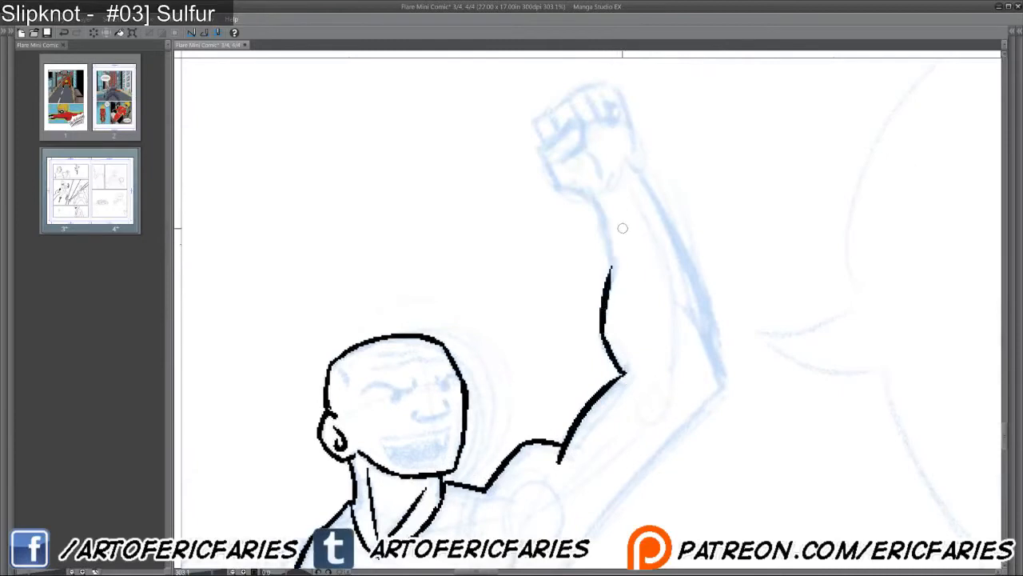